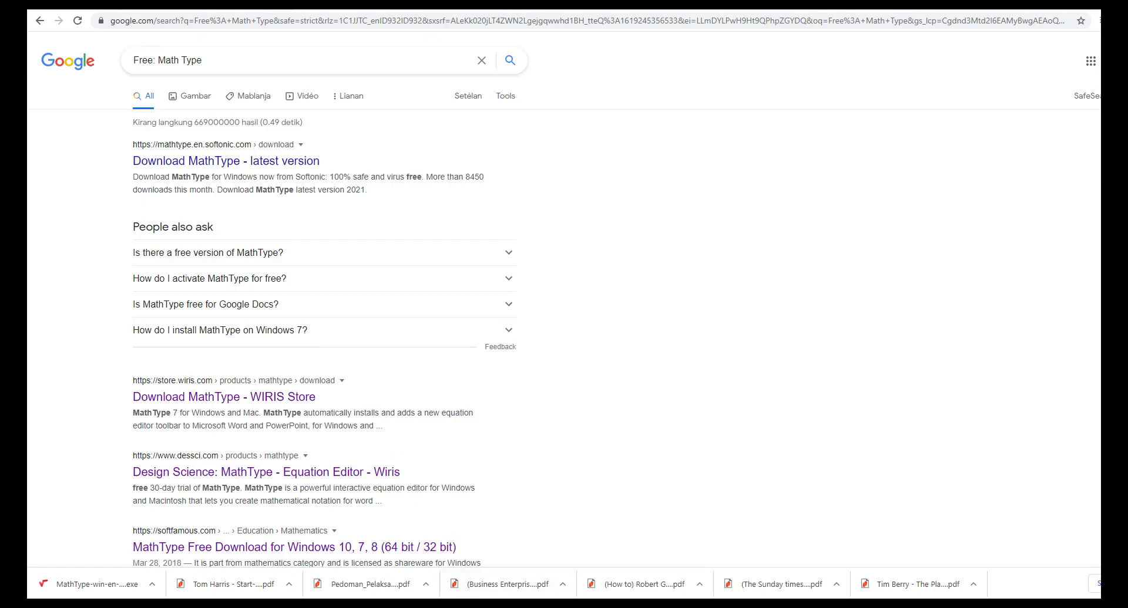
# - Bring the references document to the front and scroll to the blank space after the last reference
pyautogui.moveTo(445, 605)
pyautogui.click(444, 564)
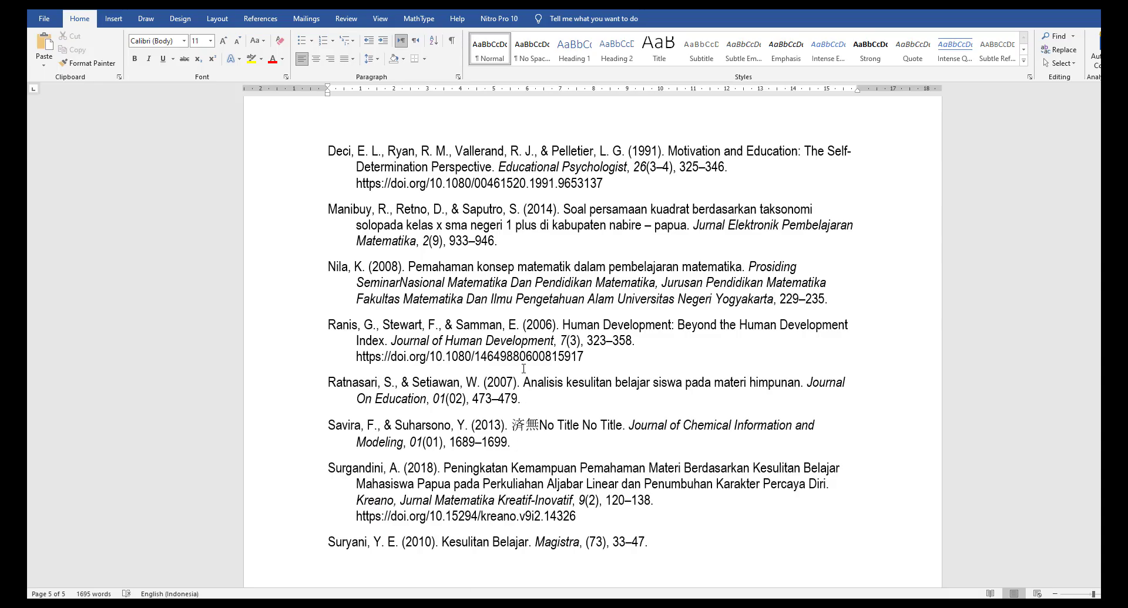
pyautogui.scroll(-2, 588, 353)
pyautogui.scroll(-6, 521, 367)
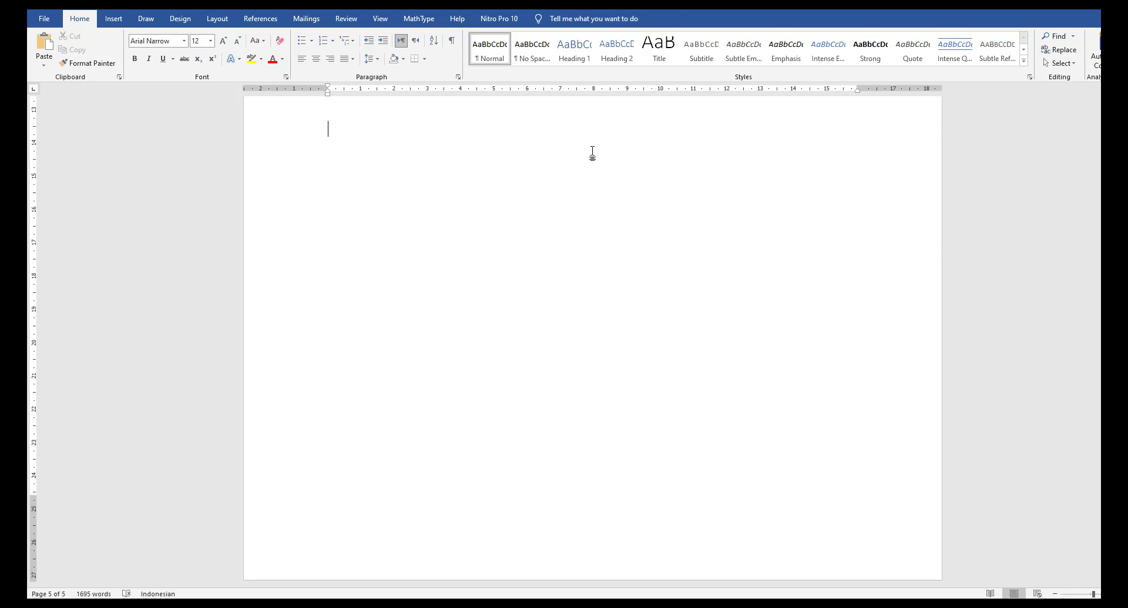
# - Browse Word's built-in equations gallery and special symbols list, then return to the browser
pyautogui.click(113, 18)
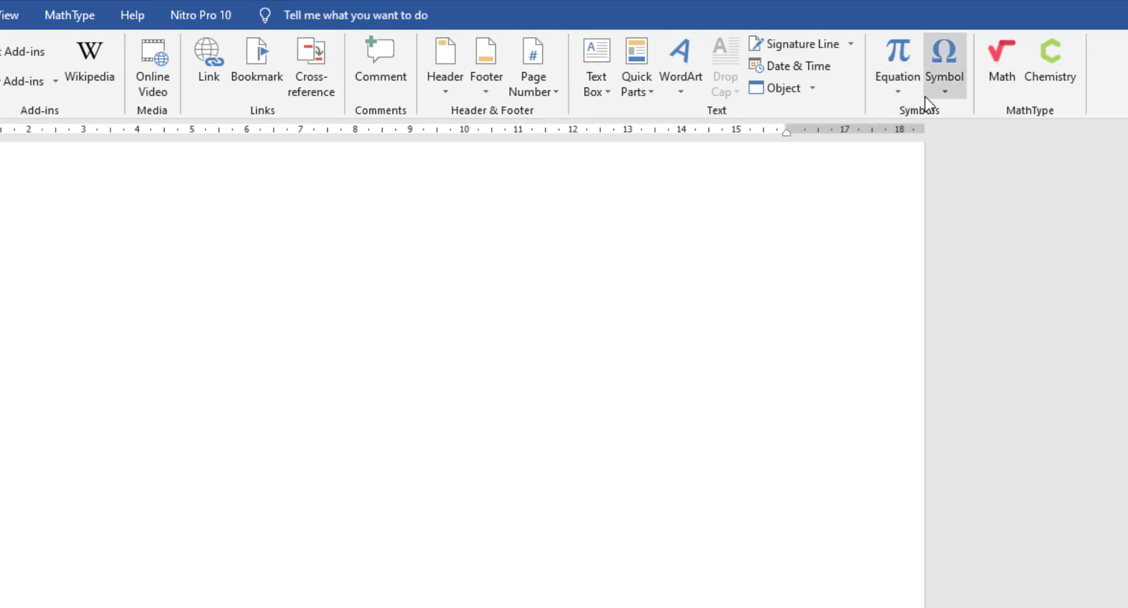
pyautogui.click(915, 97)
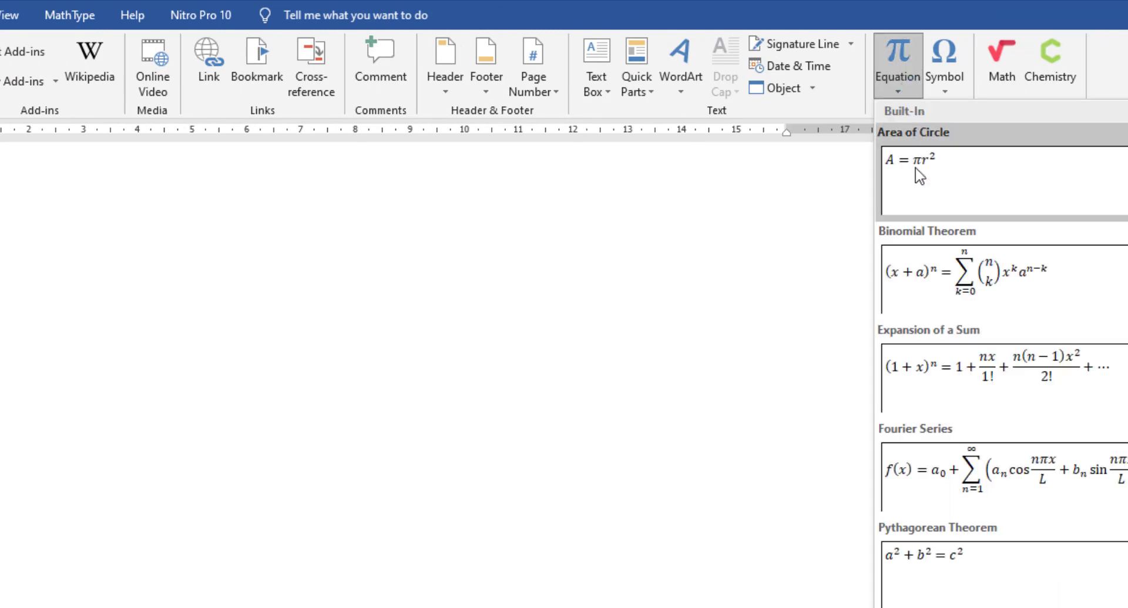
pyautogui.scroll(-3, 940, 247)
pyautogui.scroll(3, 963, 400)
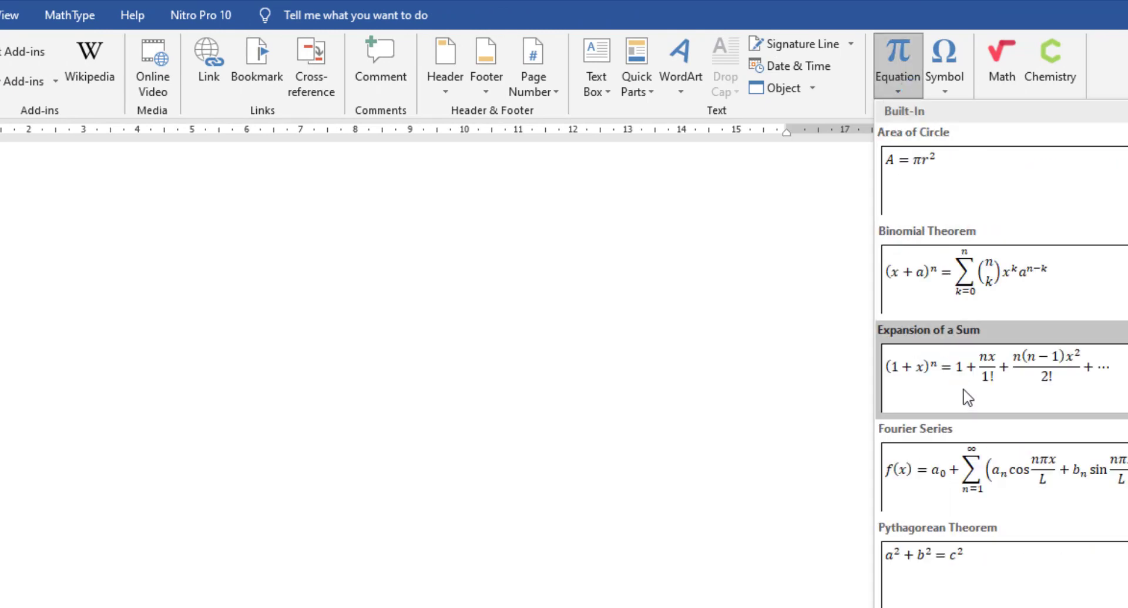
pyautogui.scroll(-3, 966, 397)
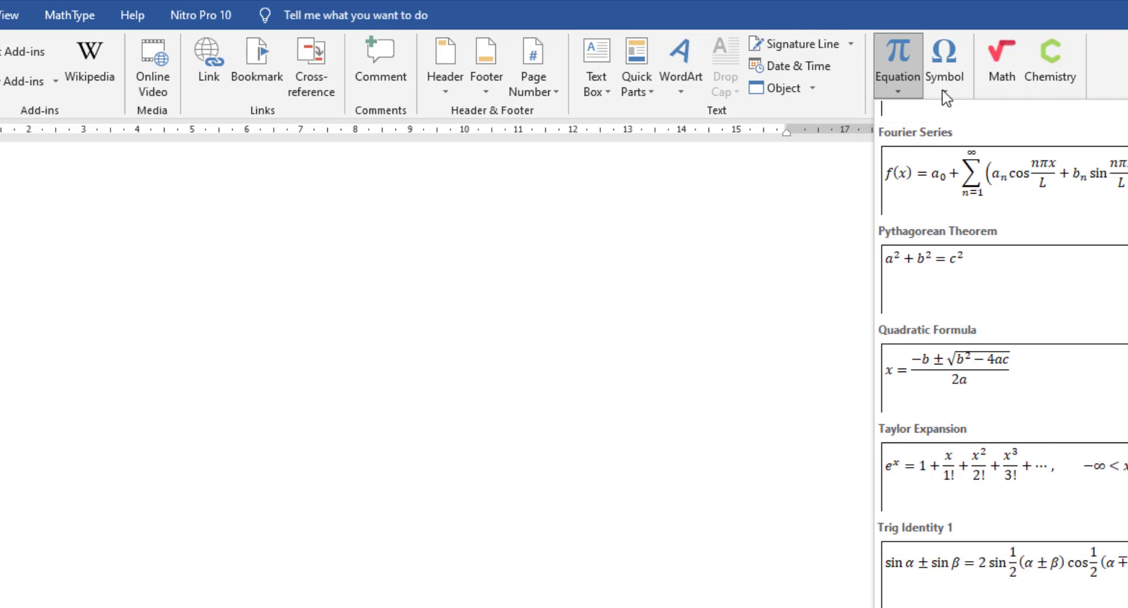
pyautogui.click(945, 94)
pyautogui.click(915, 97)
pyautogui.click(915, 96)
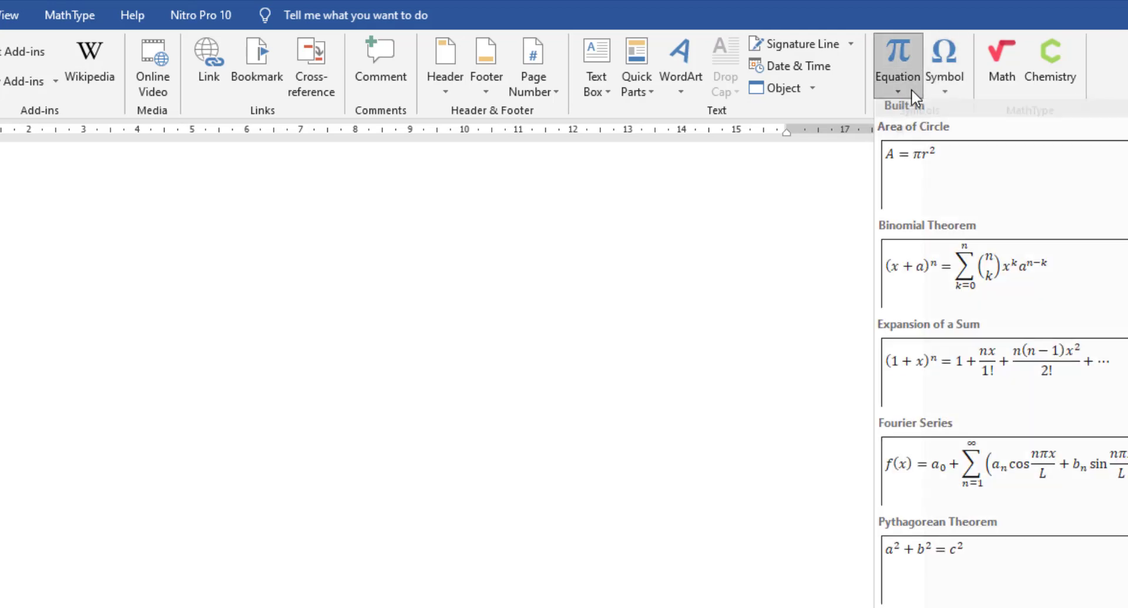
pyautogui.click(915, 97)
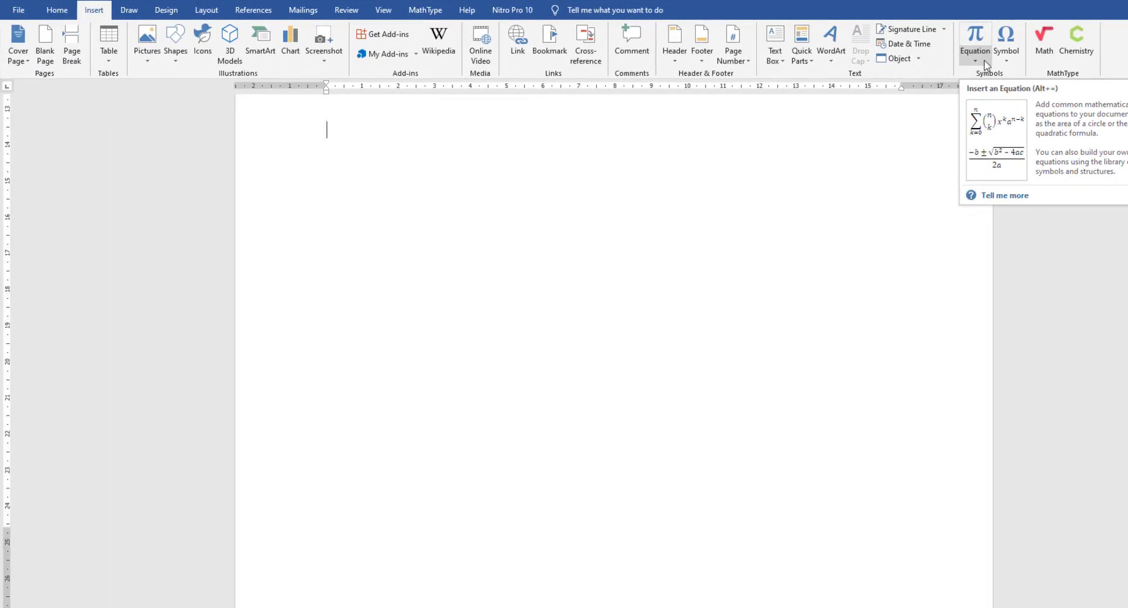
pyautogui.click(984, 60)
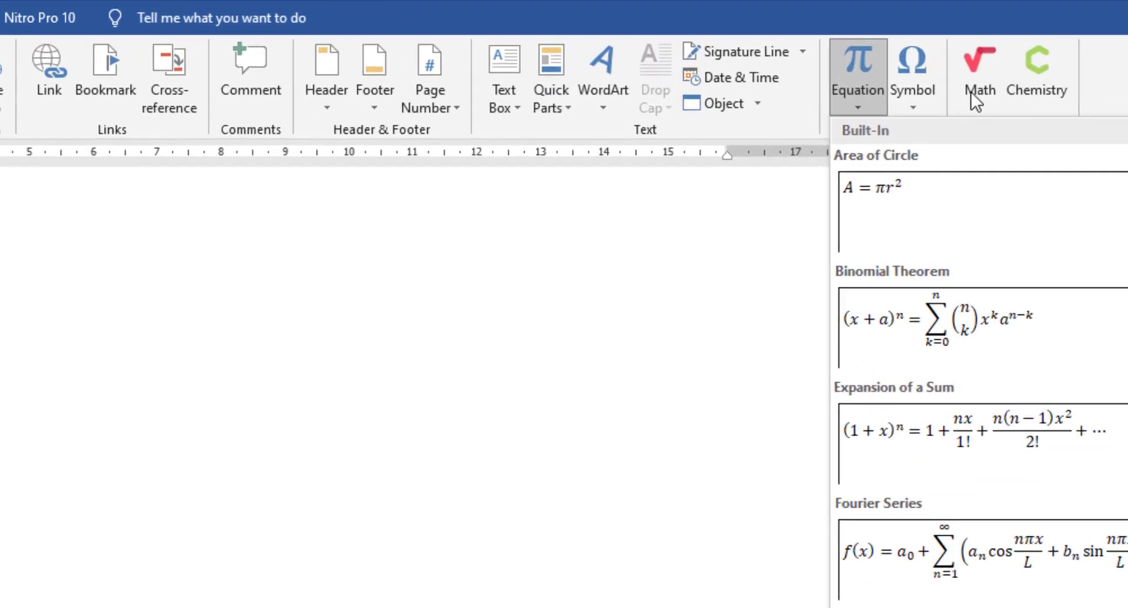
pyautogui.click(857, 105)
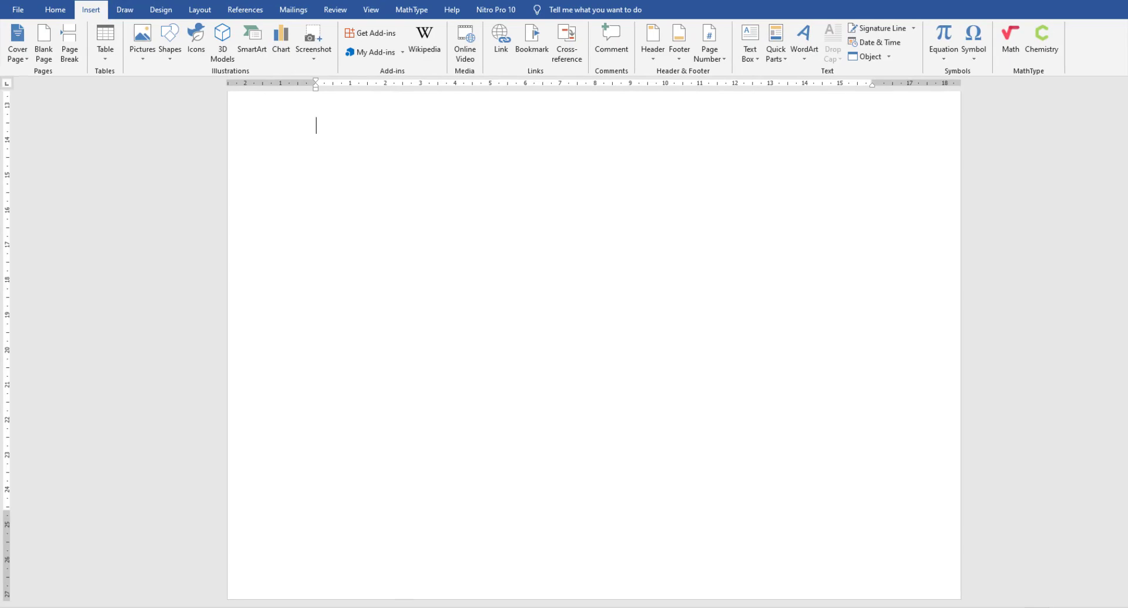
pyautogui.hotkey('alt', 'Tab')
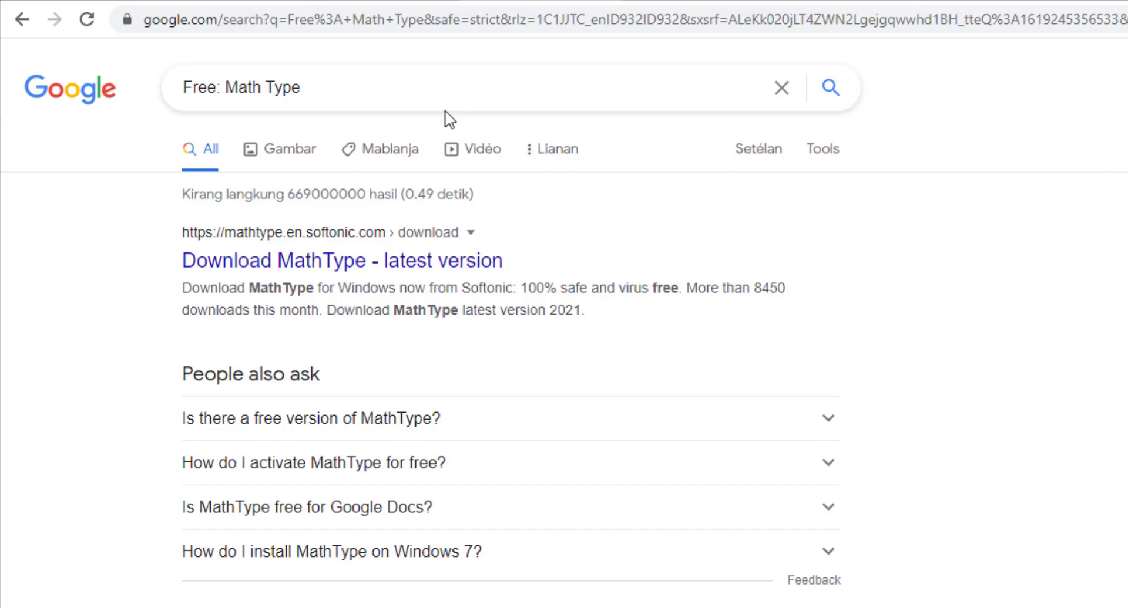
pyautogui.click(395, 96)
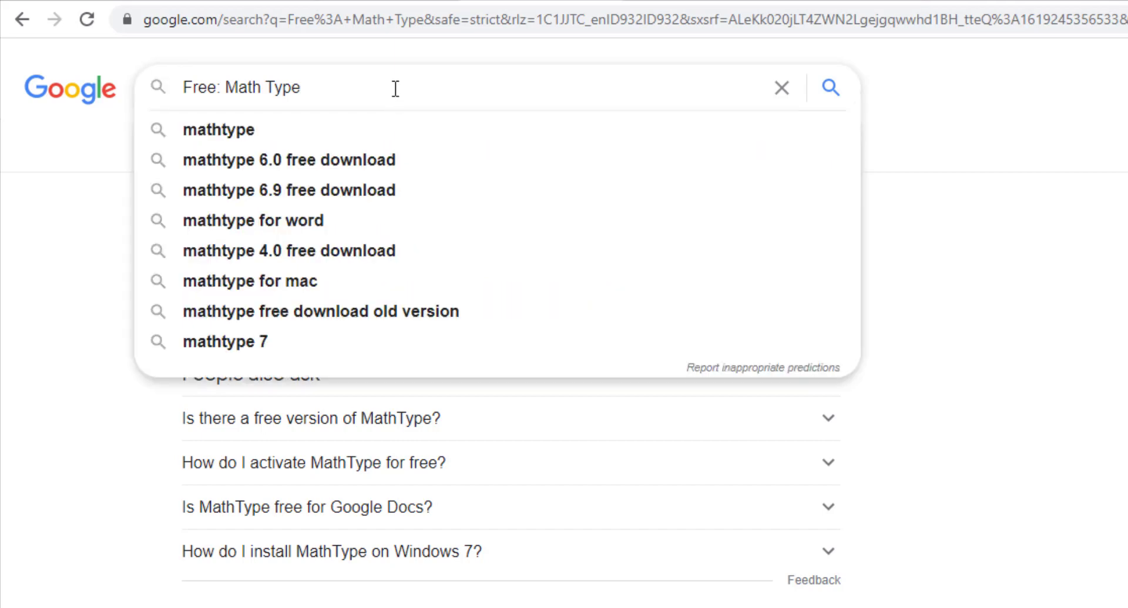
pyautogui.press('Return')
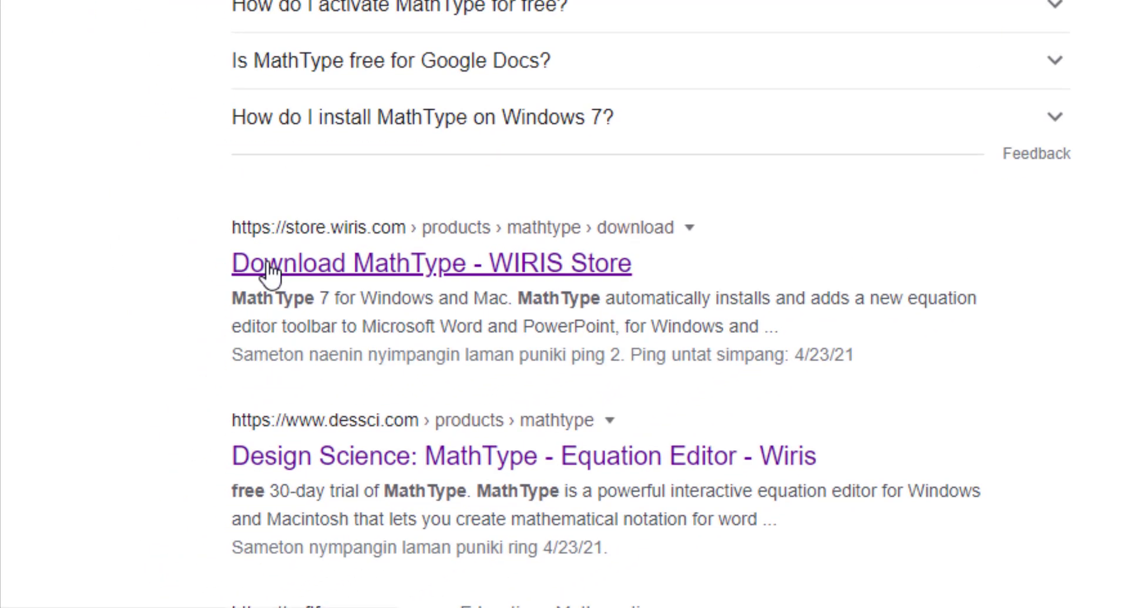
# - Download the MathType for Windows .exe installer from WIRIS Store and show its download options
pyautogui.click(308, 272)
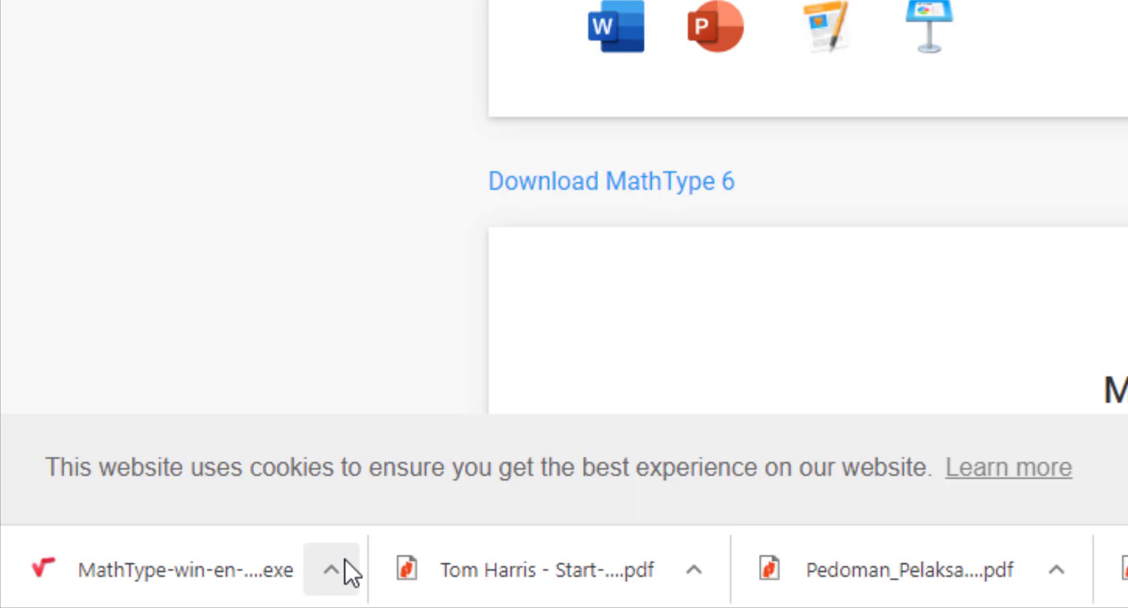
pyautogui.click(331, 569)
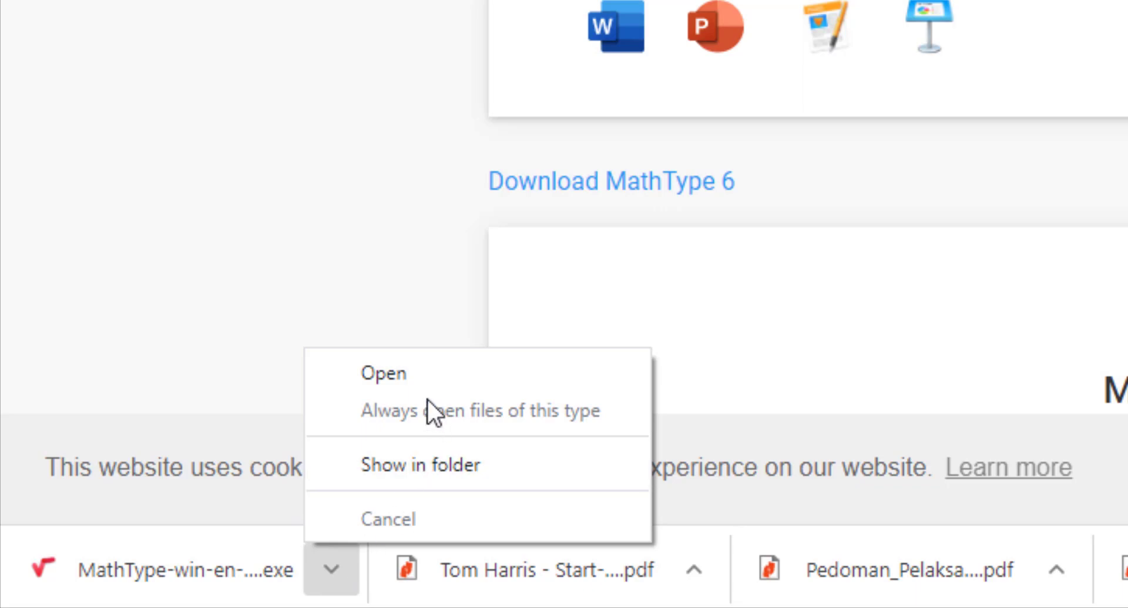
# - Launch the MathType 7.4.8.0 installer, accept the licence, abort after the Temp write error, and close setup
pyautogui.click(407, 383)
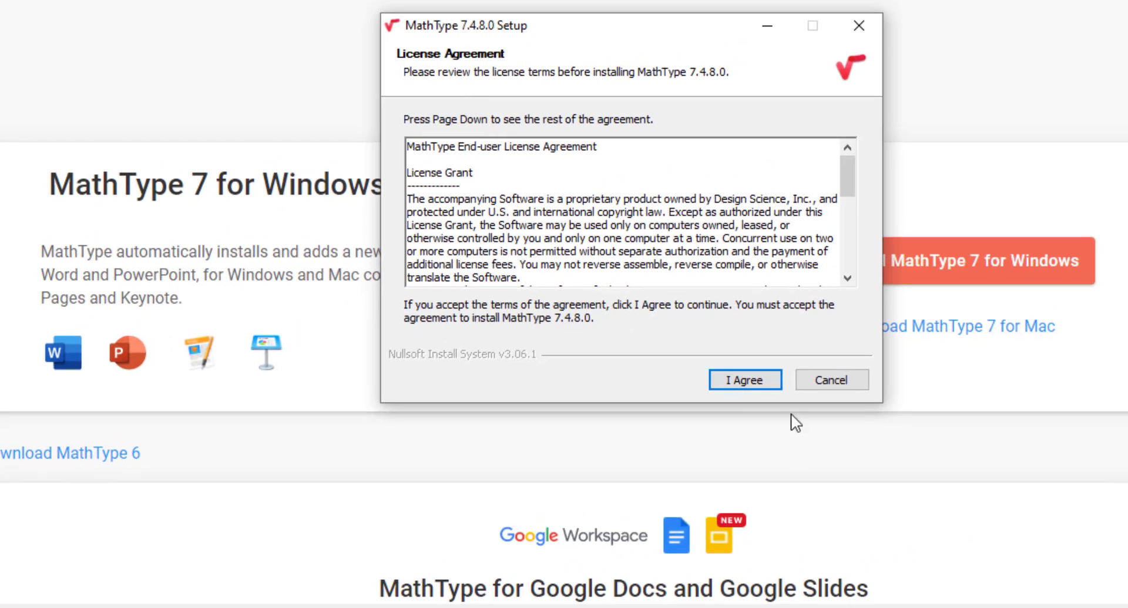
pyautogui.scroll(-1, 704, 268)
pyautogui.scroll(-5, 704, 276)
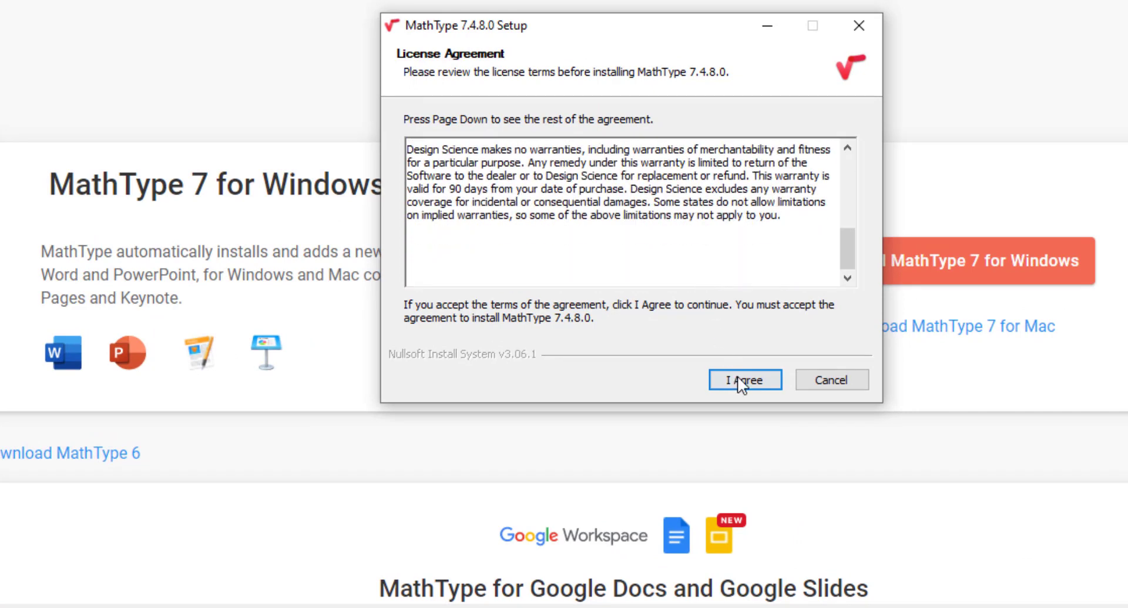
pyautogui.click(737, 377)
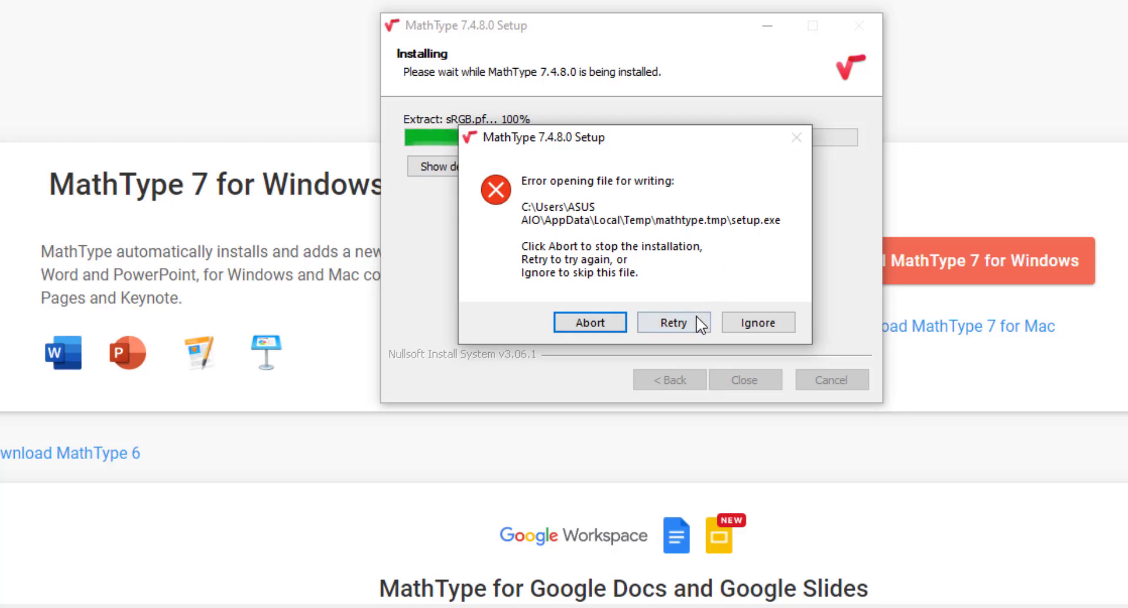
pyautogui.click(621, 327)
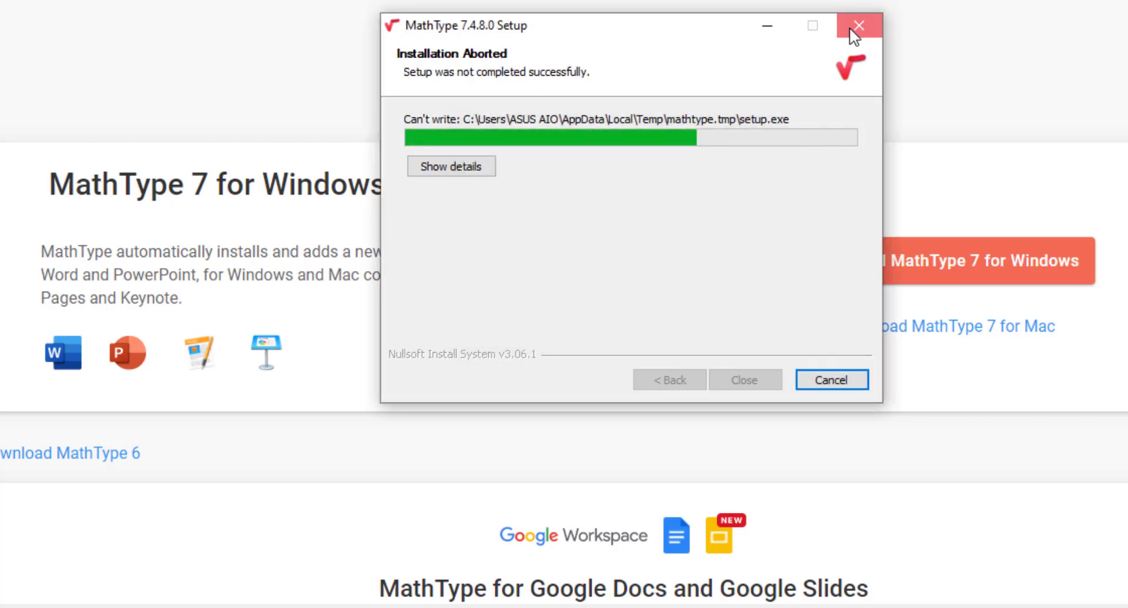
pyautogui.click(855, 30)
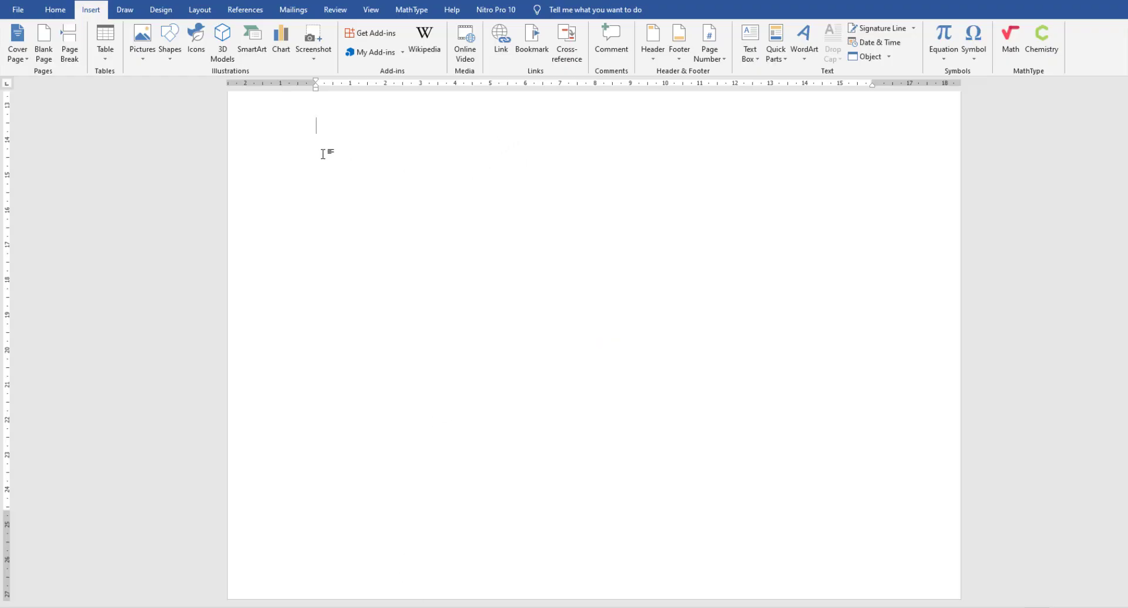
# - Type the heading 'Contoh integral Tentu' on the page's top line and start a new line below
pyautogui.click(301, 138)
pyautogui.click(339, 136)
pyautogui.write('In')
pyautogui.press('BackSpace')
pyautogui.press('BackSpace')
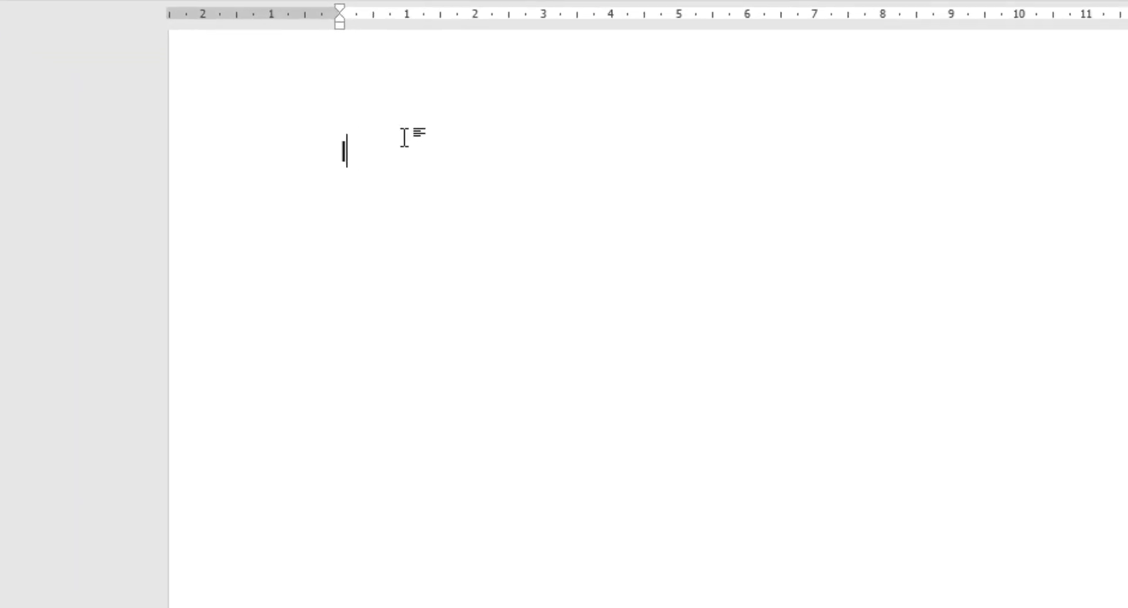
pyautogui.write('Contoh inte')
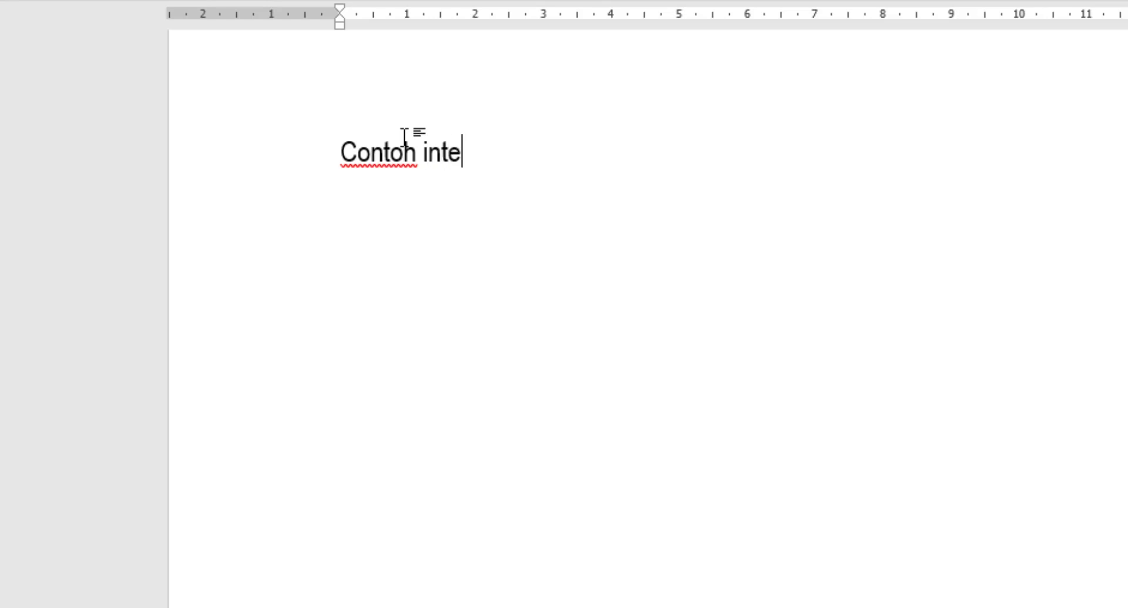
pyautogui.write('gral')
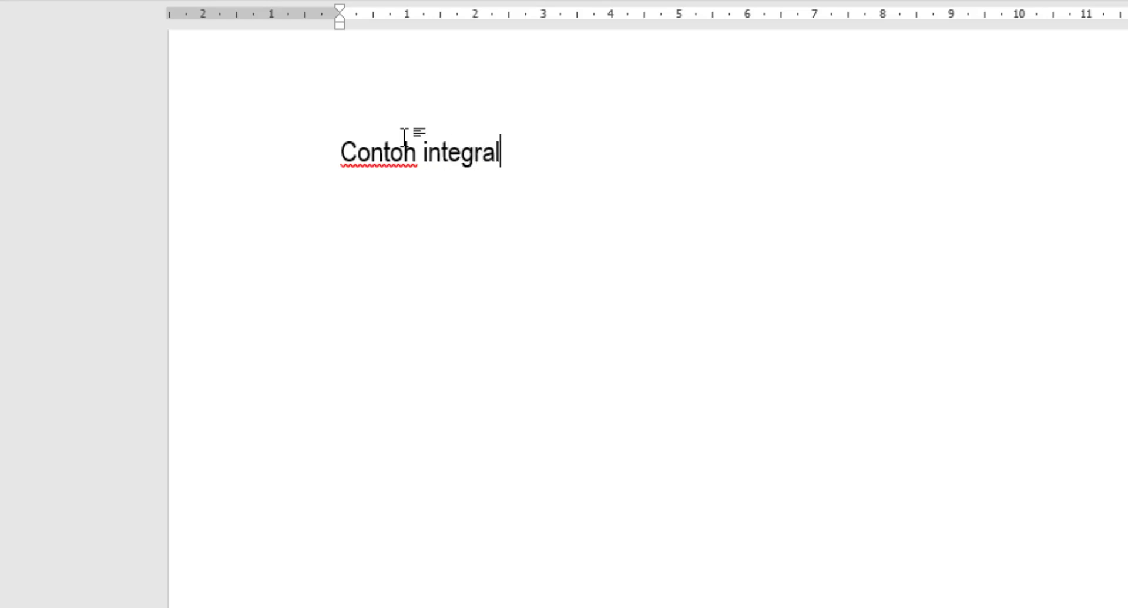
pyautogui.write(' Tentu')
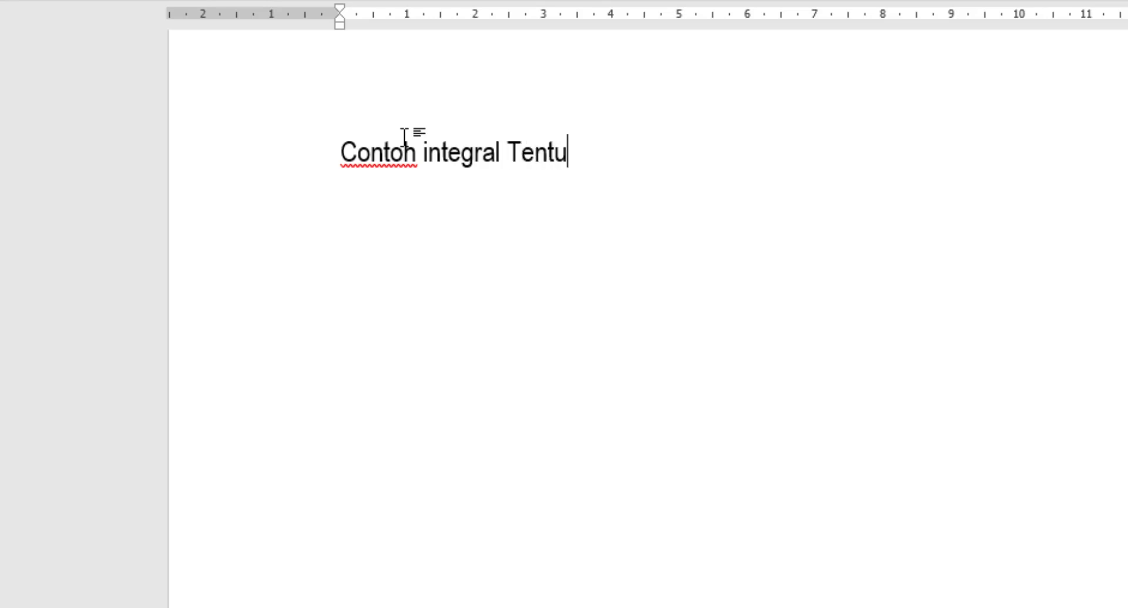
pyautogui.press('Return')
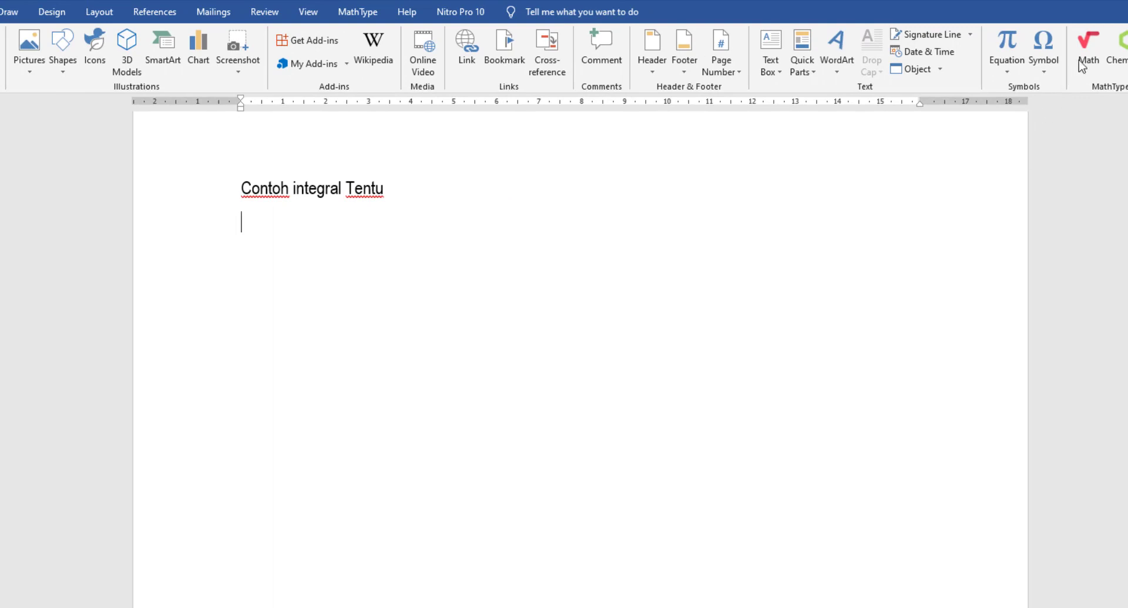
# - Cancel the web MathType editor without inserting anything and show the MathType add-in's equation commands
pyautogui.click(1084, 61)
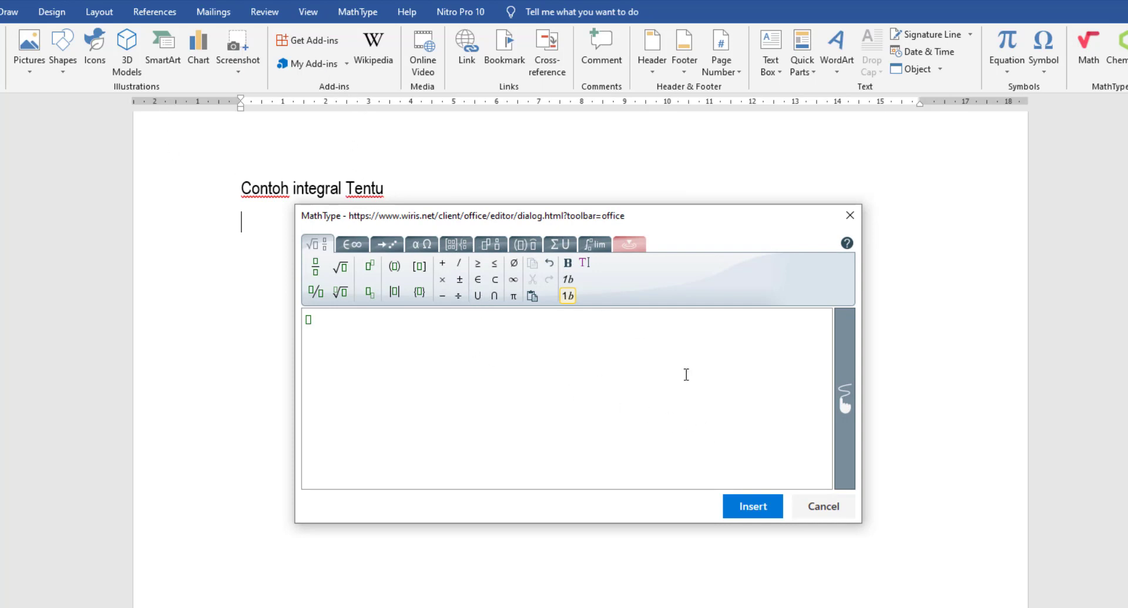
pyautogui.click(823, 506)
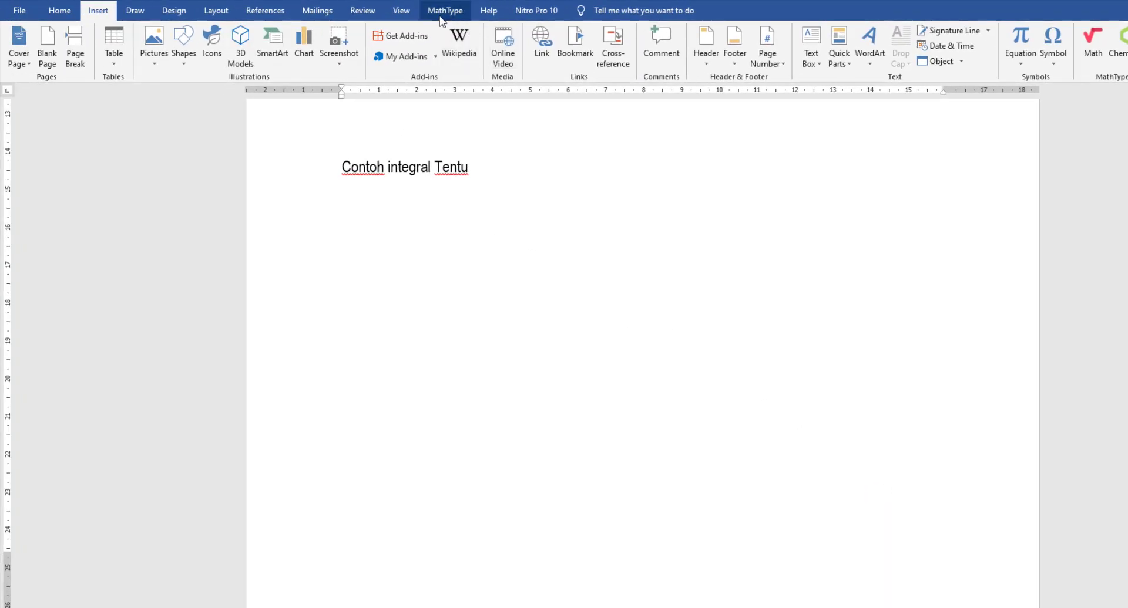
pyautogui.click(438, 16)
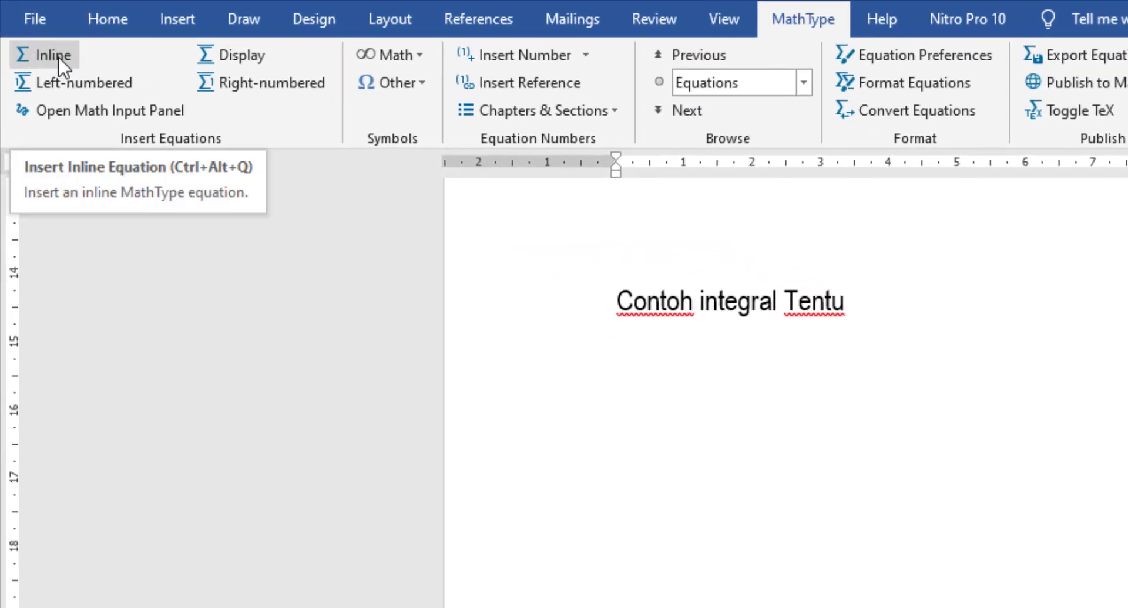
# - Start an inline MathType equation, which brings up the notice that MathType isn't activated
pyautogui.click(59, 58)
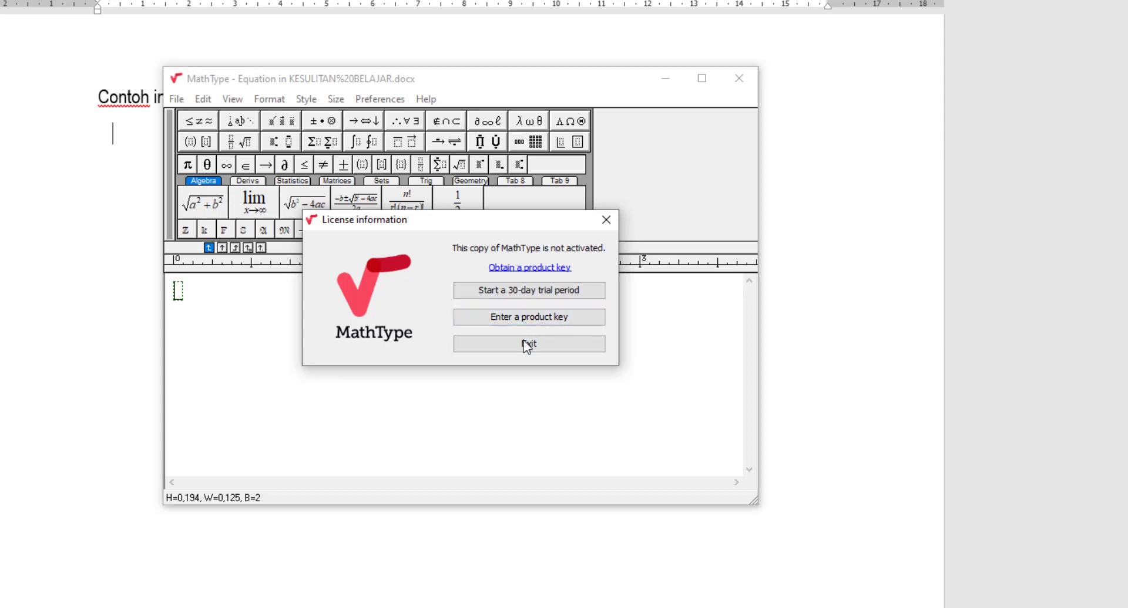
# - Start the 30-day MathType trial with the user's e-mail address, accept the terms, and dismiss the note
pyautogui.click(507, 292)
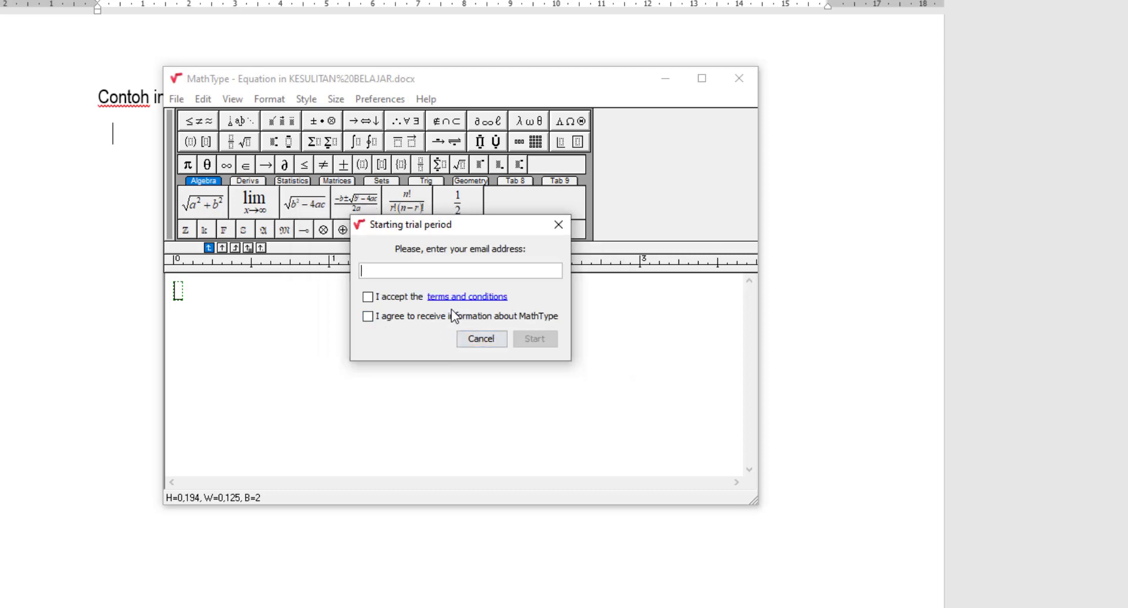
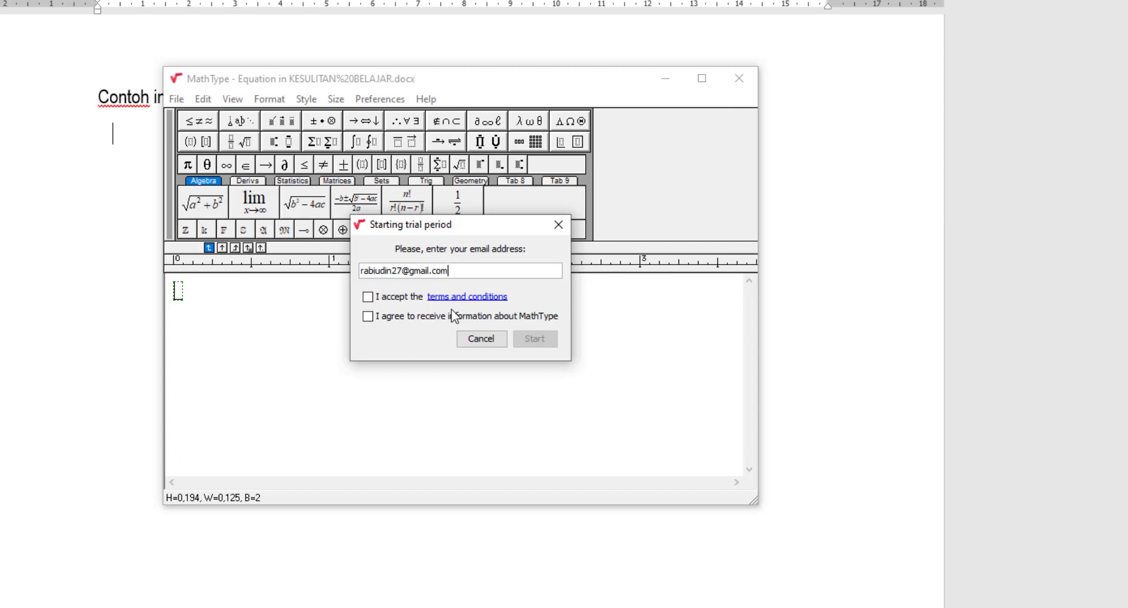
pyautogui.click(367, 297)
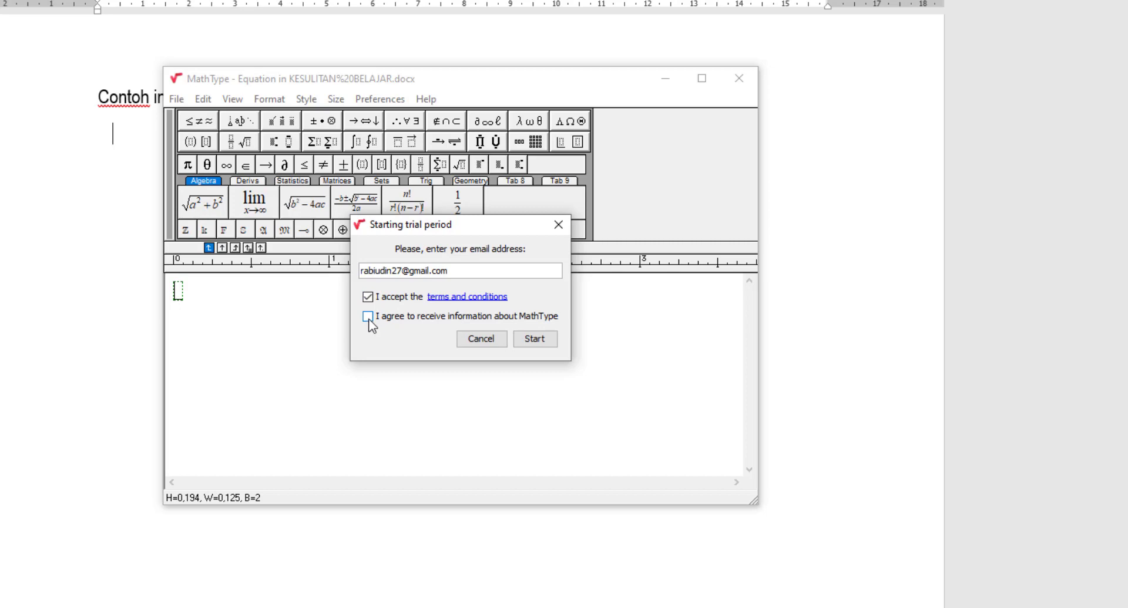
pyautogui.click(523, 340)
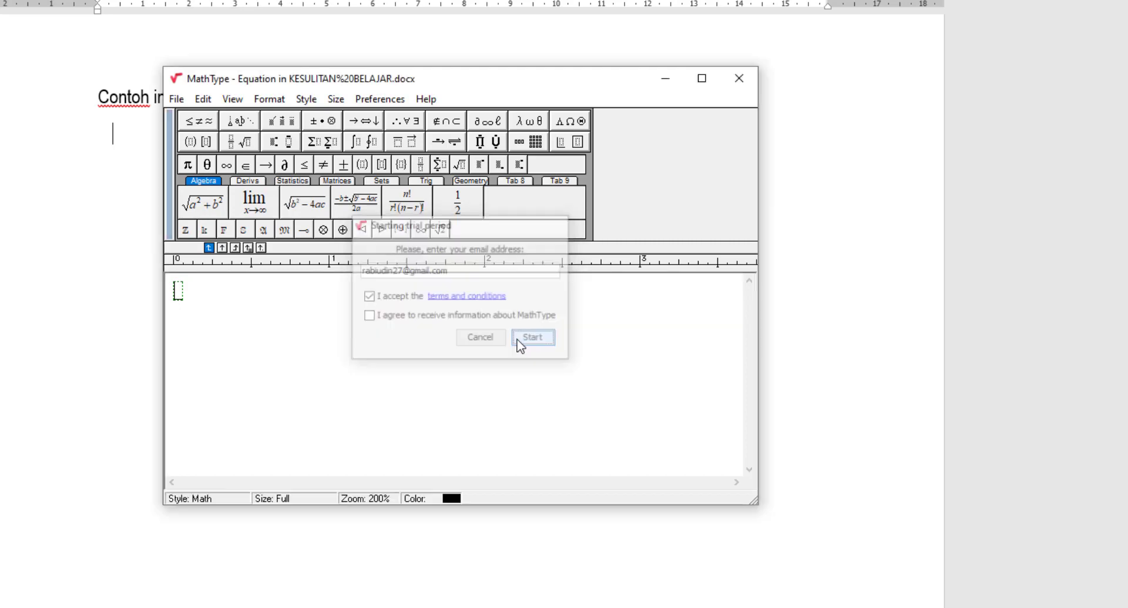
pyautogui.click(585, 382)
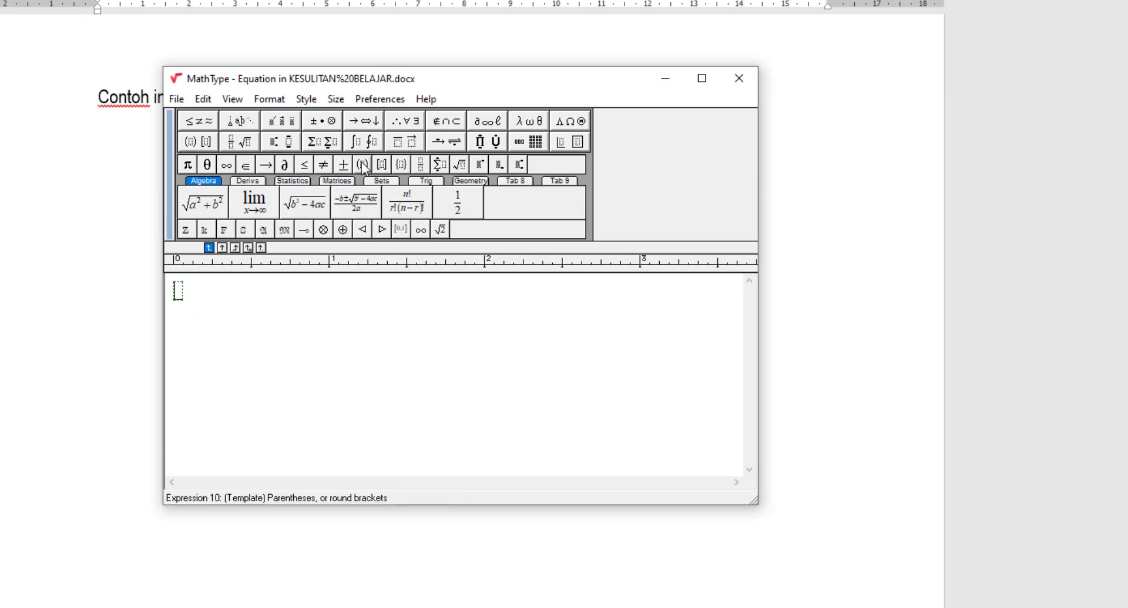
# - Insert a definite integral template with lower limit a and upper limit b
pyautogui.click(367, 143)
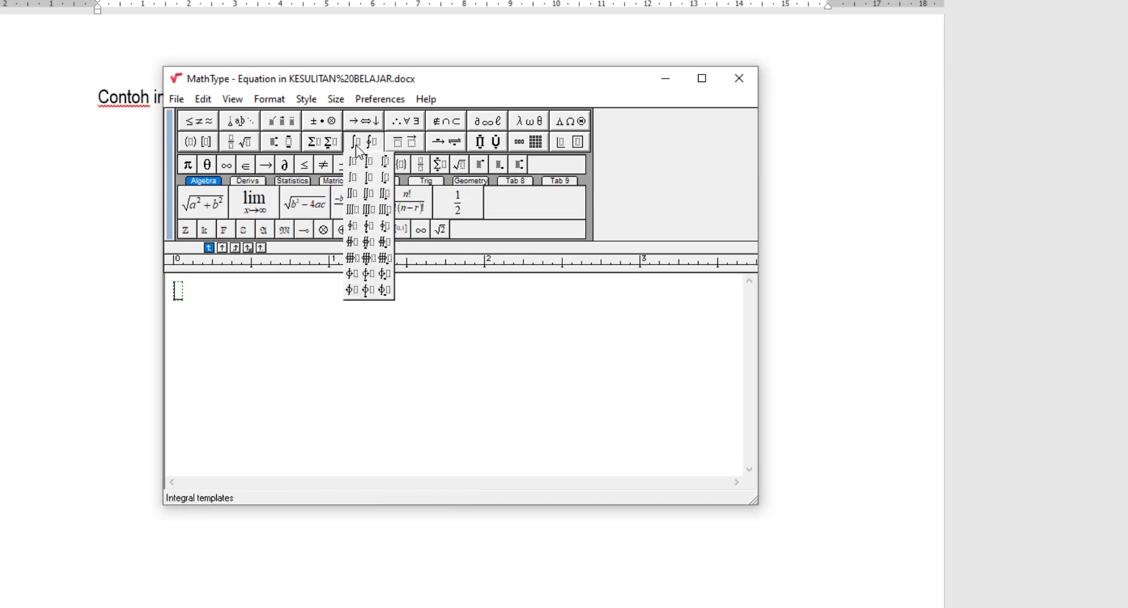
pyautogui.click(370, 170)
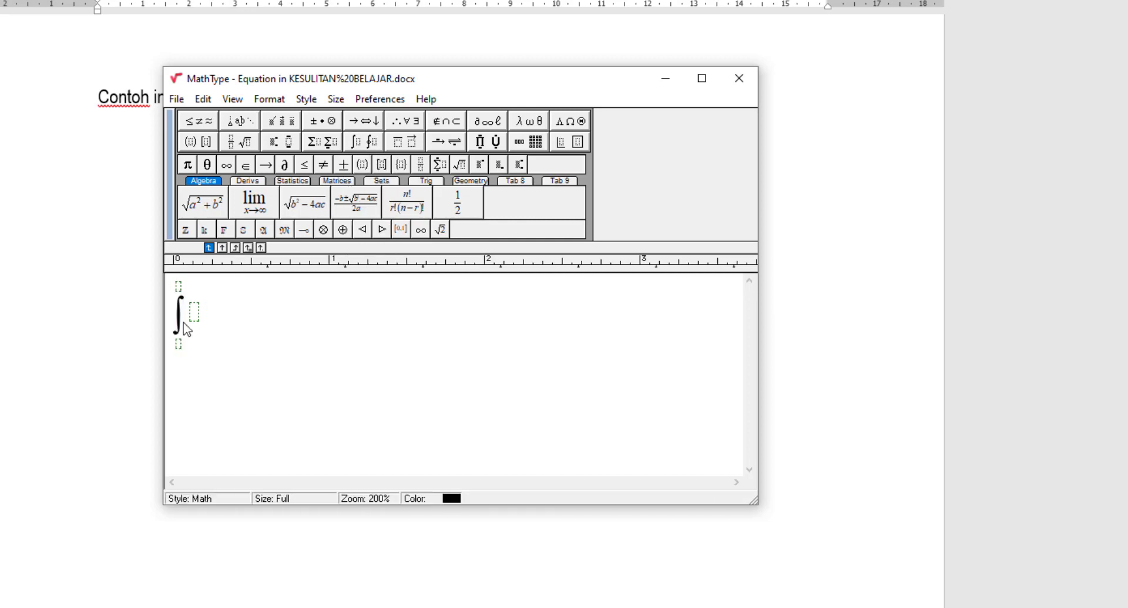
pyautogui.click(182, 345)
pyautogui.write('d')
pyautogui.press('BackSpace')
pyautogui.write('a')
pyautogui.click(180, 288)
pyautogui.write('b')
# - Fill the integrand with x² dx and send the equation back into Word
pyautogui.click(195, 315)
pyautogui.write('x')
pyautogui.hotkey('ctrl', 'h')
pyautogui.press('BackSpace')
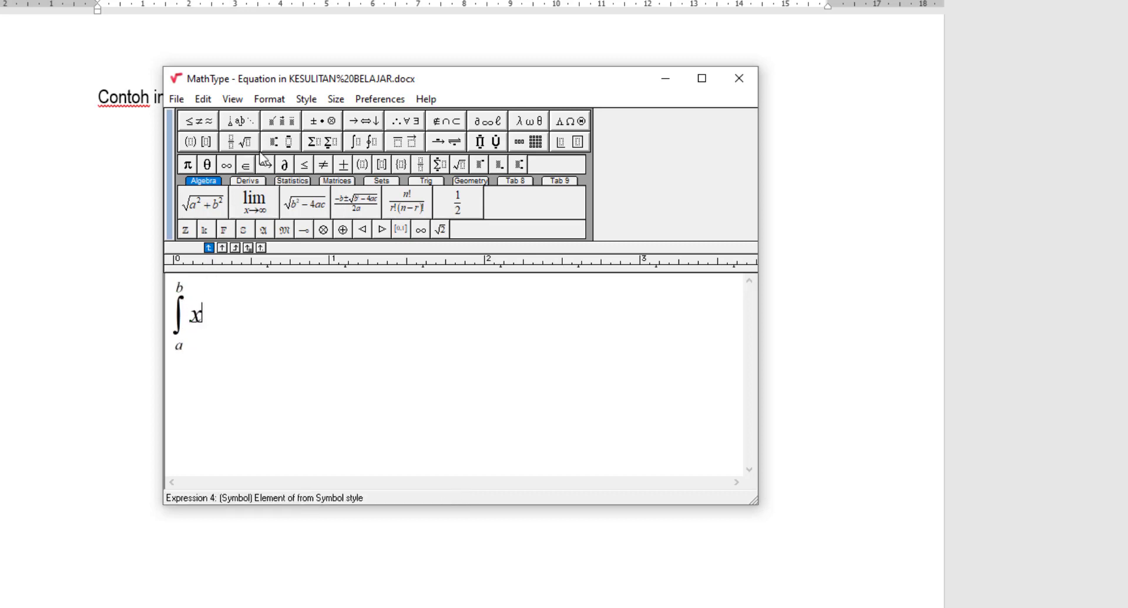
pyautogui.click(280, 142)
pyautogui.click(273, 163)
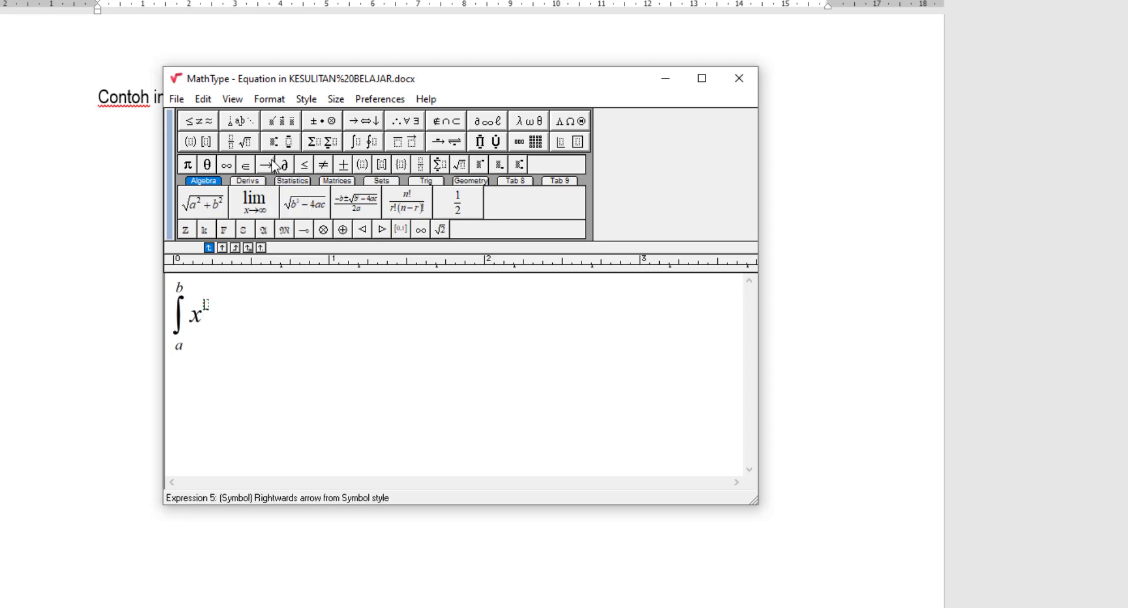
pyautogui.write('2')
pyautogui.click(240, 330)
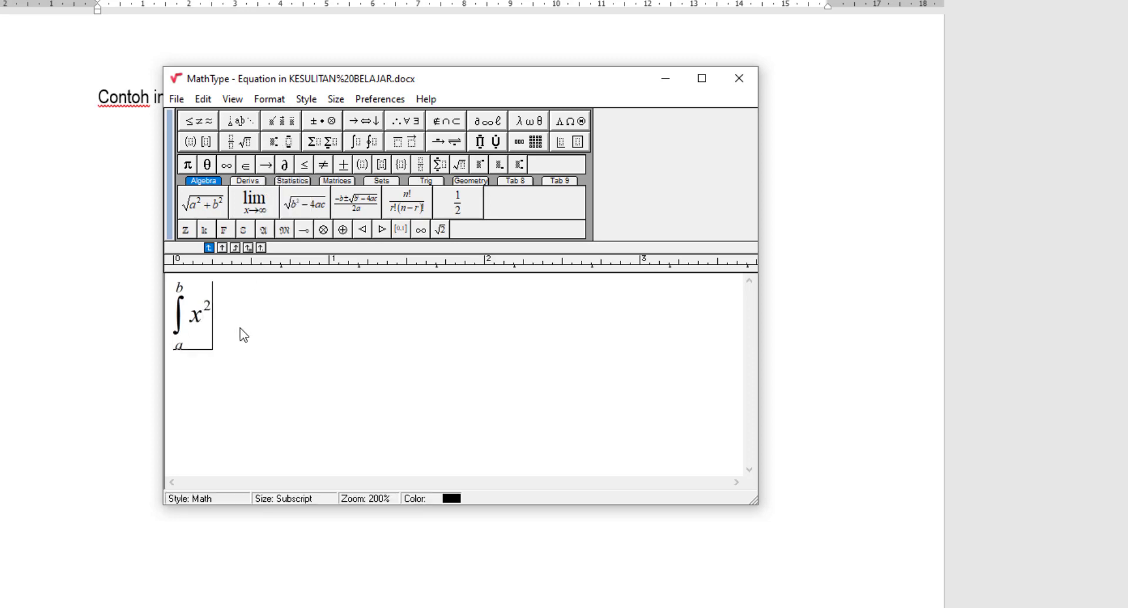
pyautogui.write('dx')
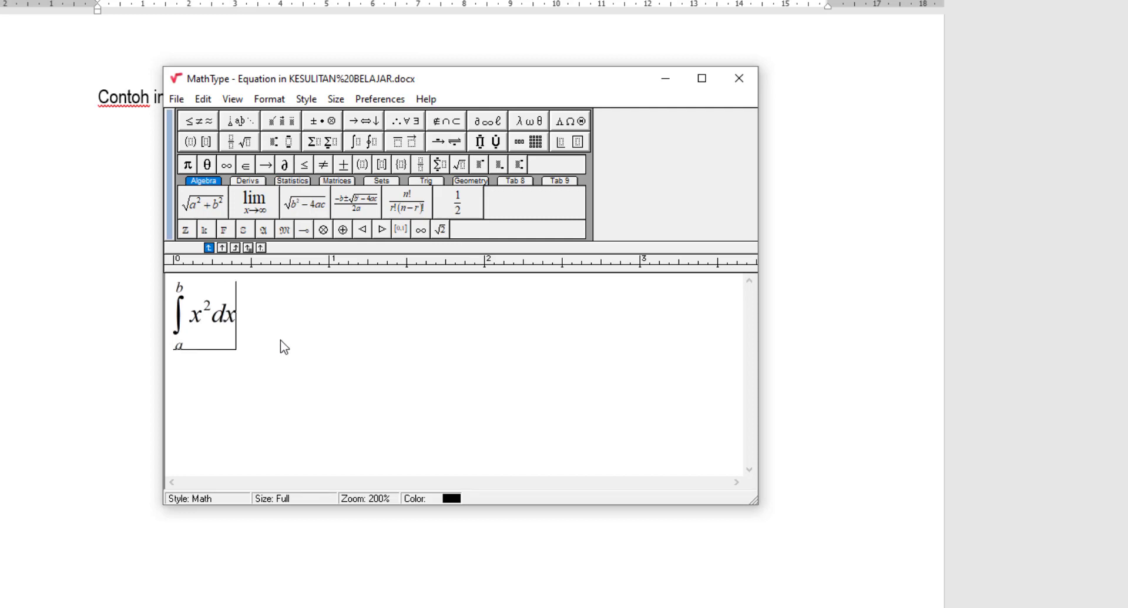
pyautogui.click(738, 79)
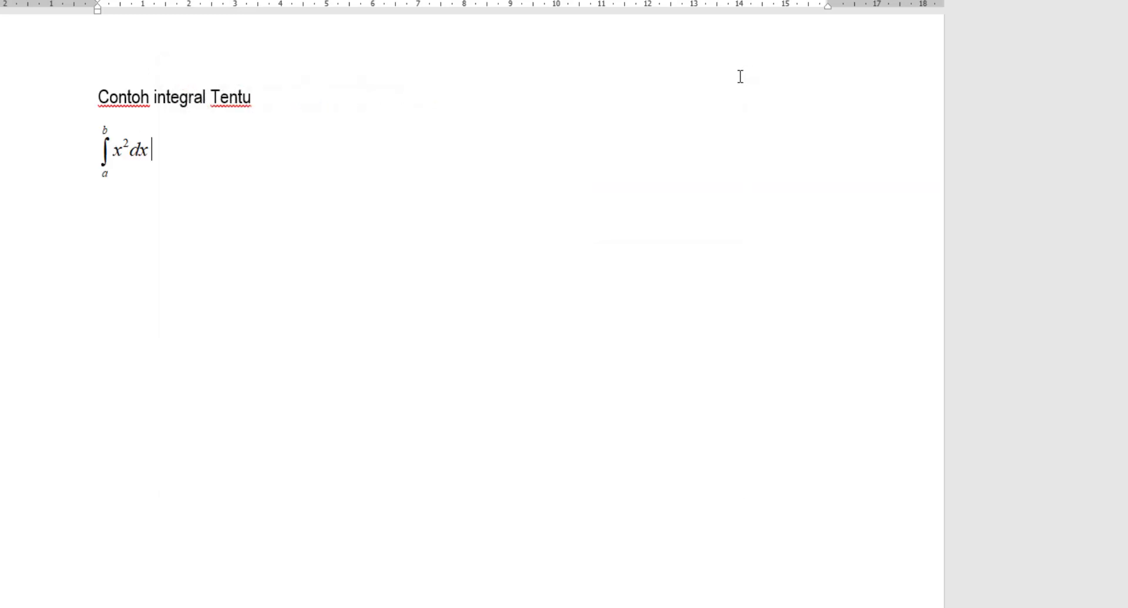
# - Paste a duplicate of the integral on a new line below the original and open it in MathType
pyautogui.click(122, 158)
pyautogui.click(200, 158)
pyautogui.click(137, 151)
pyautogui.doubleClick(145, 160)
pyautogui.press('Return')
pyautogui.hotkey('ctrl', 'v')
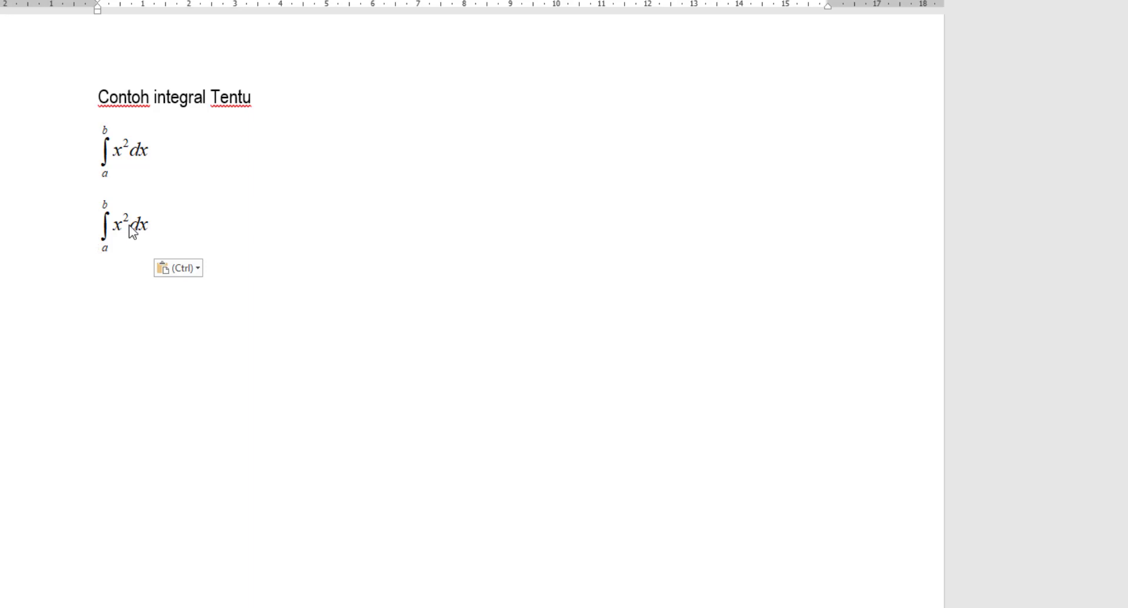
pyautogui.click(132, 224)
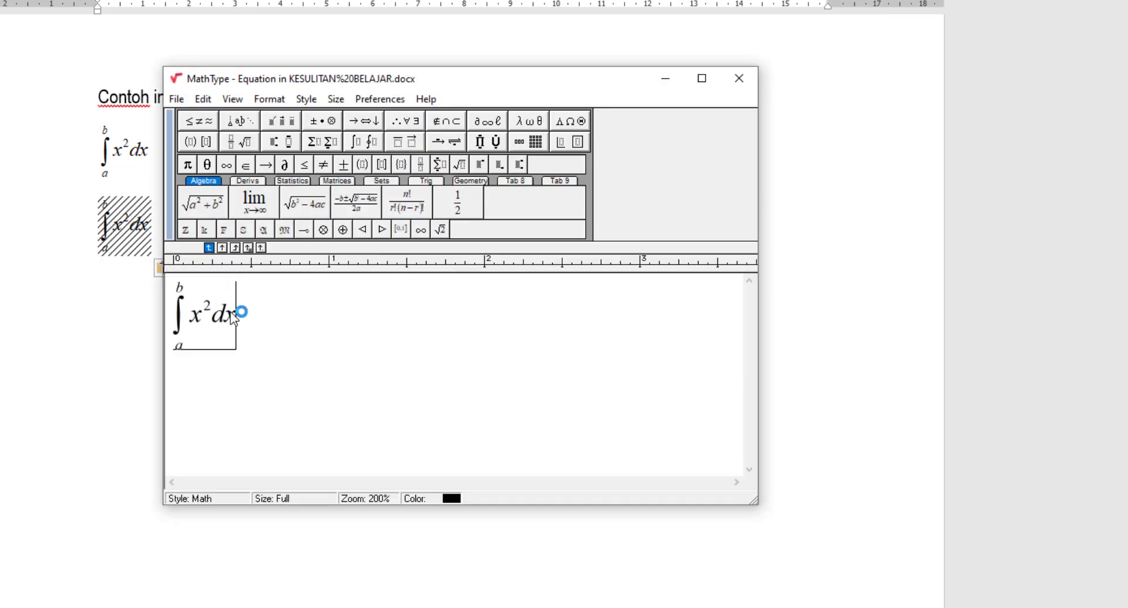
# - Clear the copied integral and replace it with the digit 3 topped by a hat accent
pyautogui.hotkey('ctrl', 'a')
pyautogui.press('Delete')
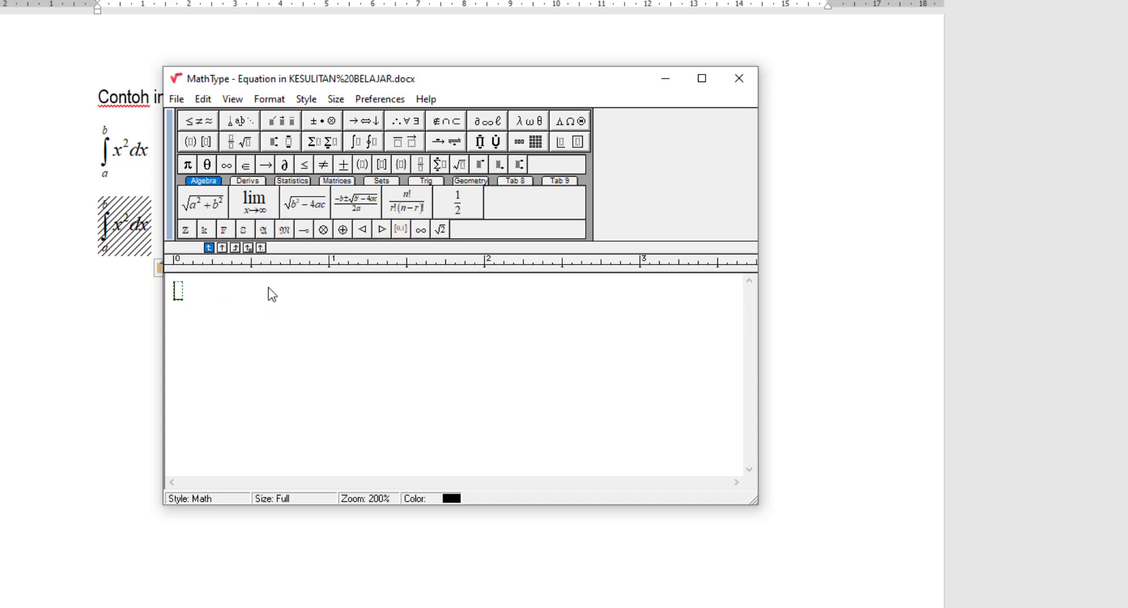
pyautogui.click(206, 128)
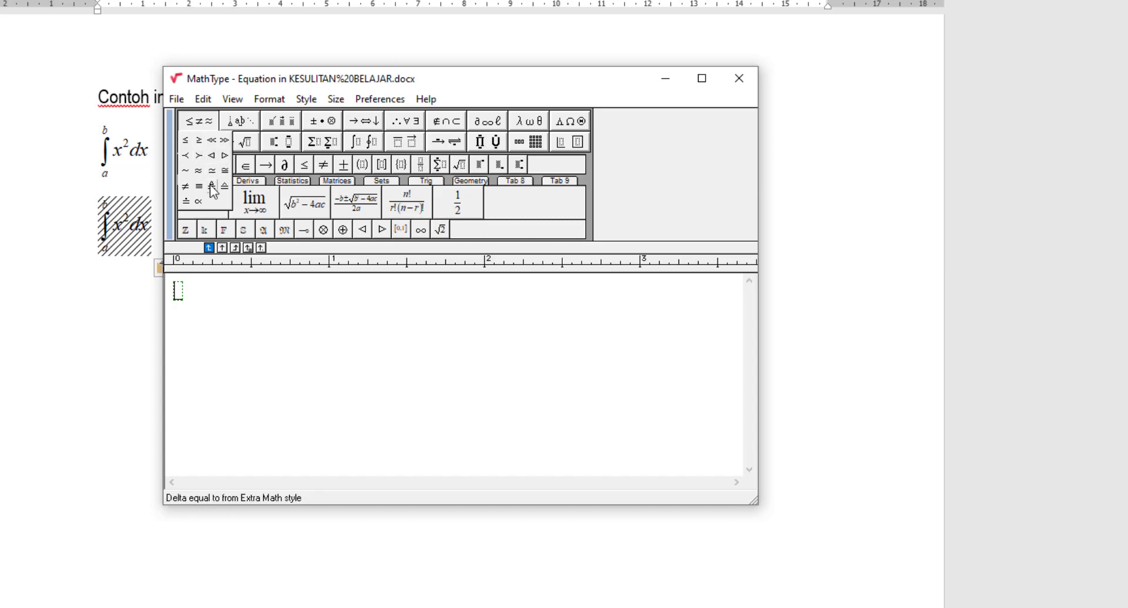
pyautogui.moveTo(241, 126)
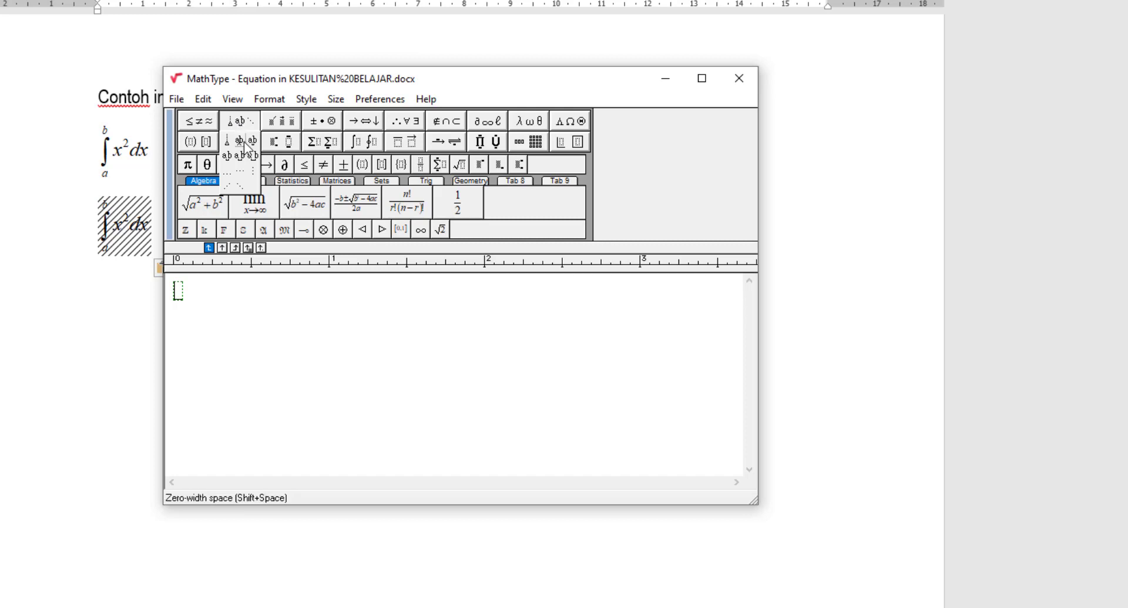
pyautogui.moveTo(282, 129)
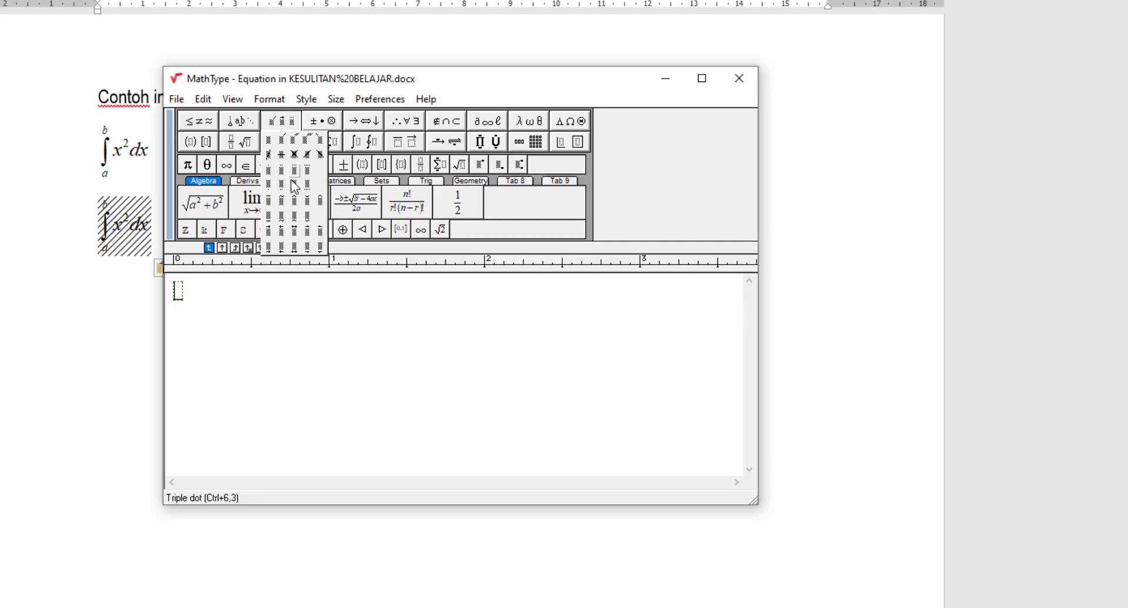
pyautogui.click(177, 294)
pyautogui.write('3')
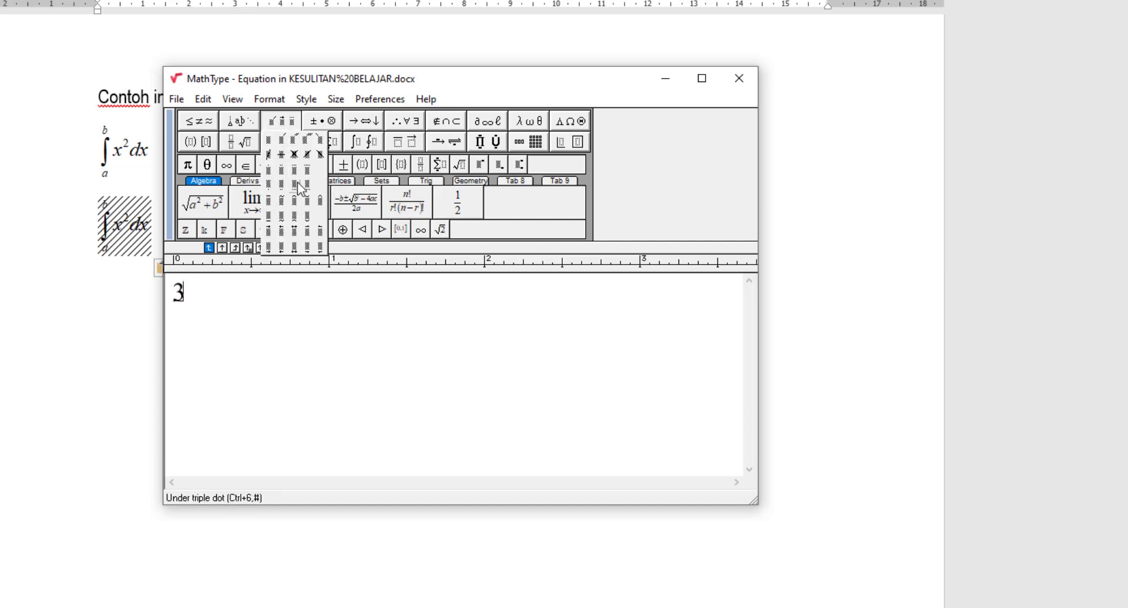
pyautogui.click(320, 201)
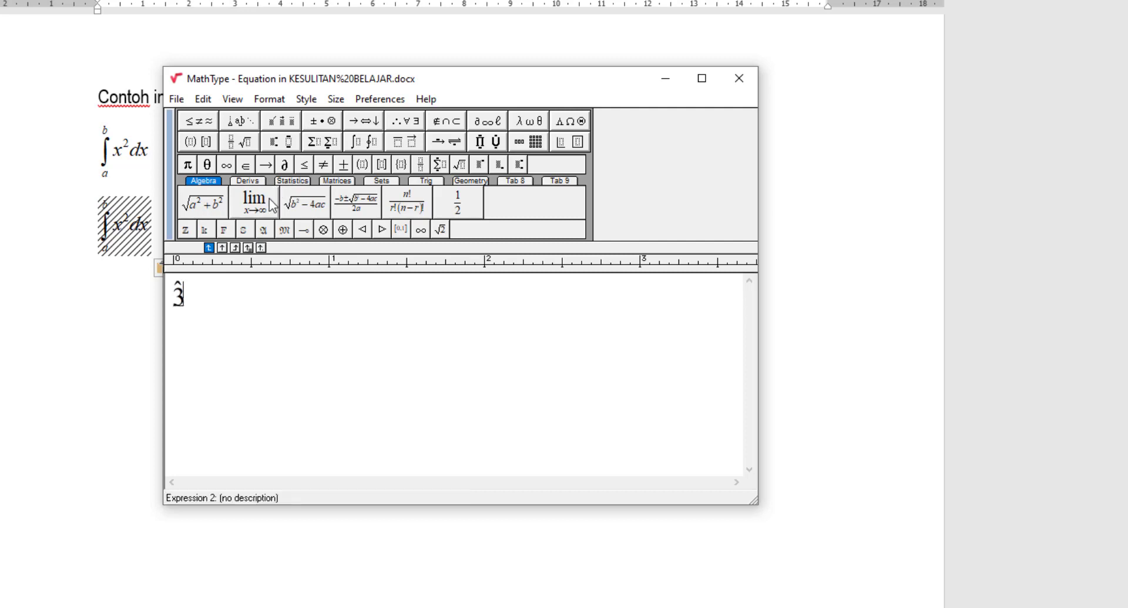
# - Replace the hatted 3 with a 2 and apply the strike-through embellishment to it
pyautogui.hotkey('ctrl', 'a')
pyautogui.press('Delete')
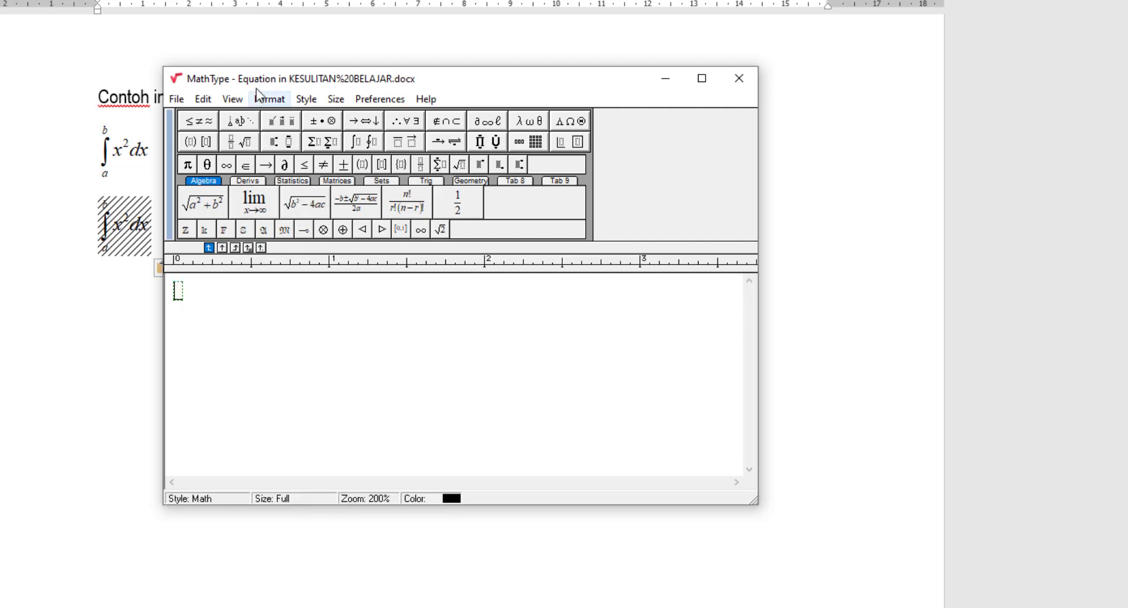
pyautogui.click(274, 126)
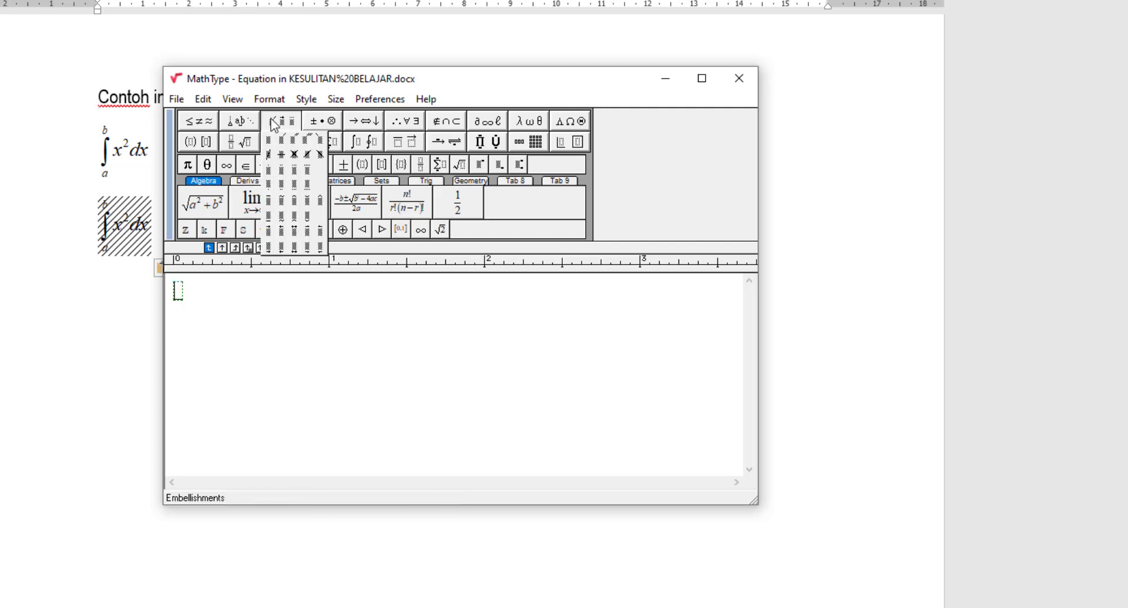
pyautogui.click(284, 161)
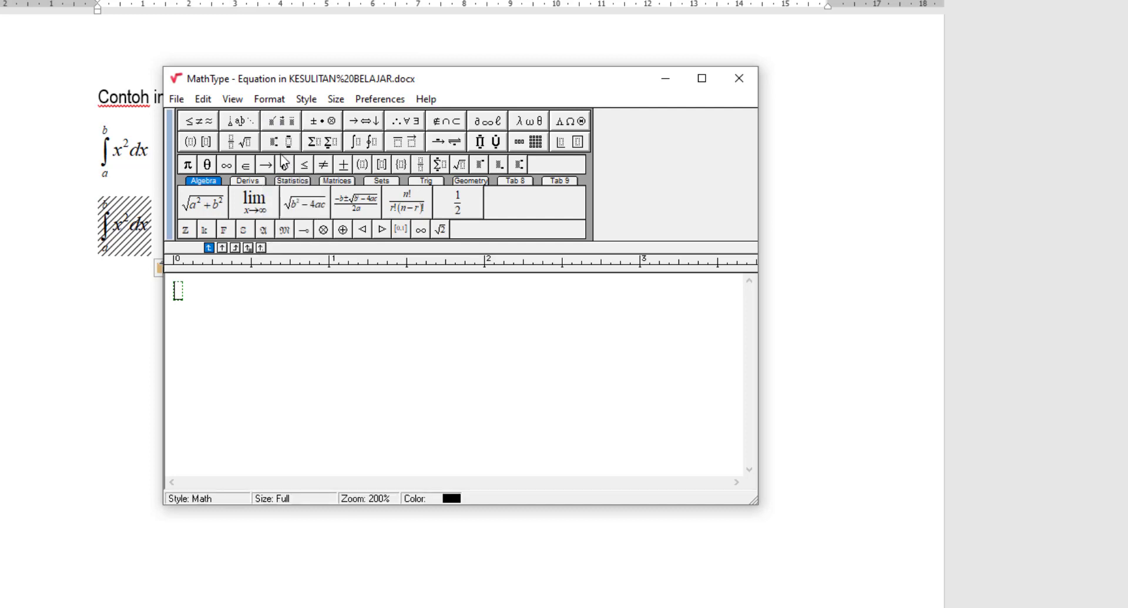
pyautogui.write('2')
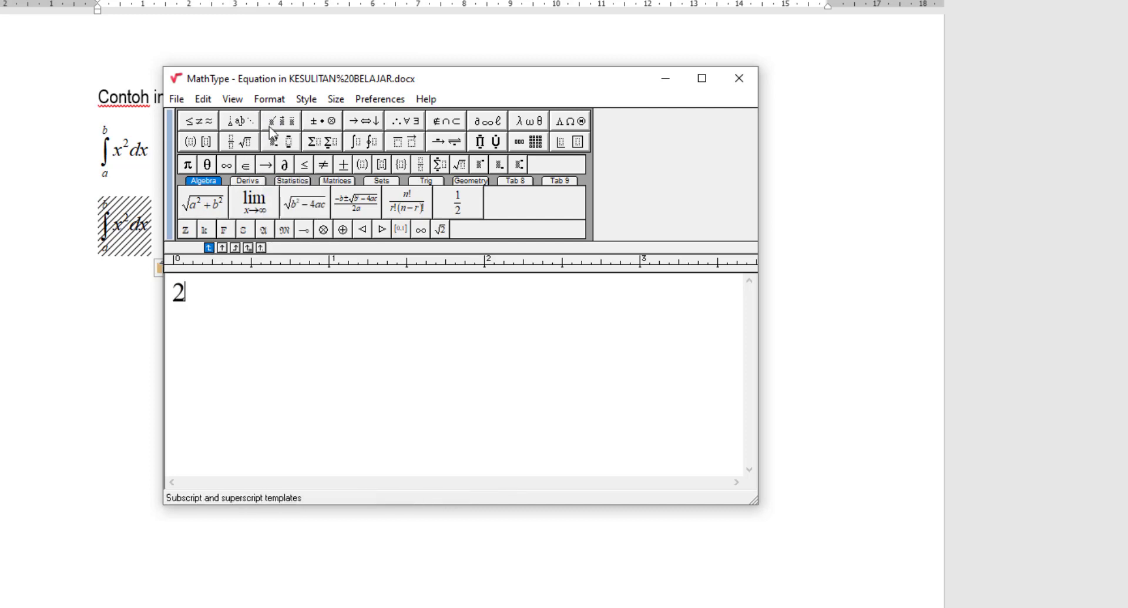
pyautogui.click(280, 122)
pyautogui.click(281, 162)
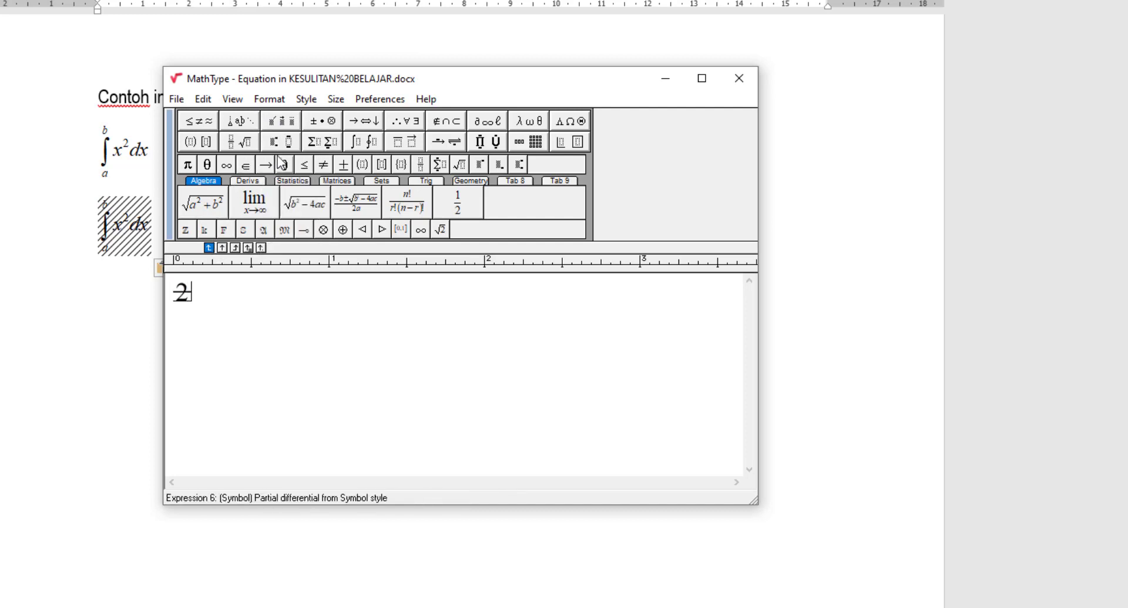
# - Swap the struck-through 2 for a circled-dot operator ⊙, dismiss the note, then delete it
pyautogui.hotkey('ctrl', 'a')
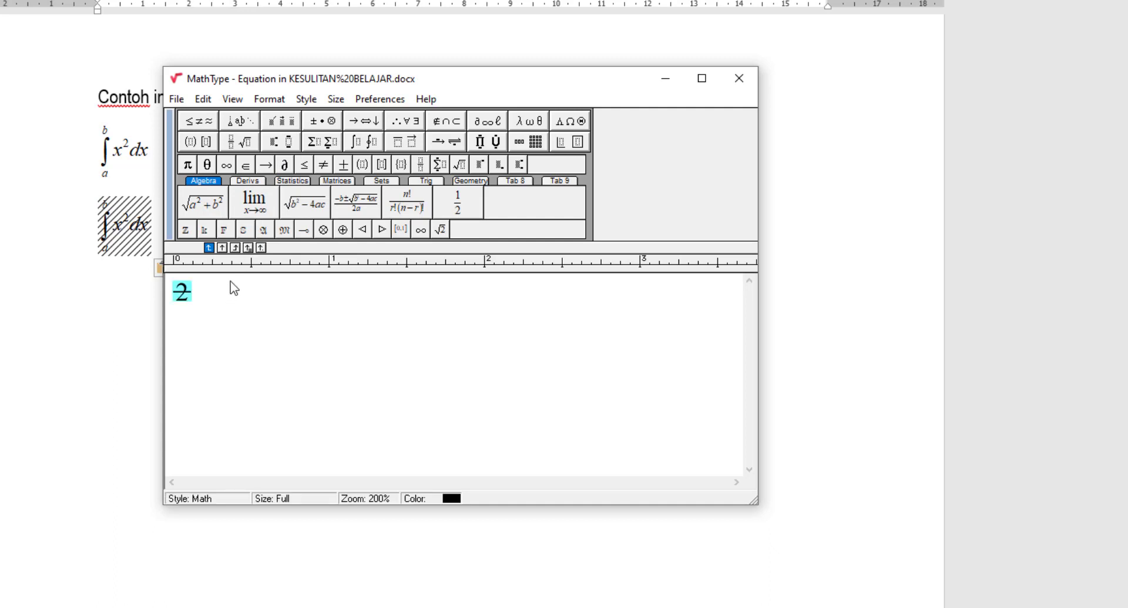
pyautogui.press('Delete')
pyautogui.click(315, 123)
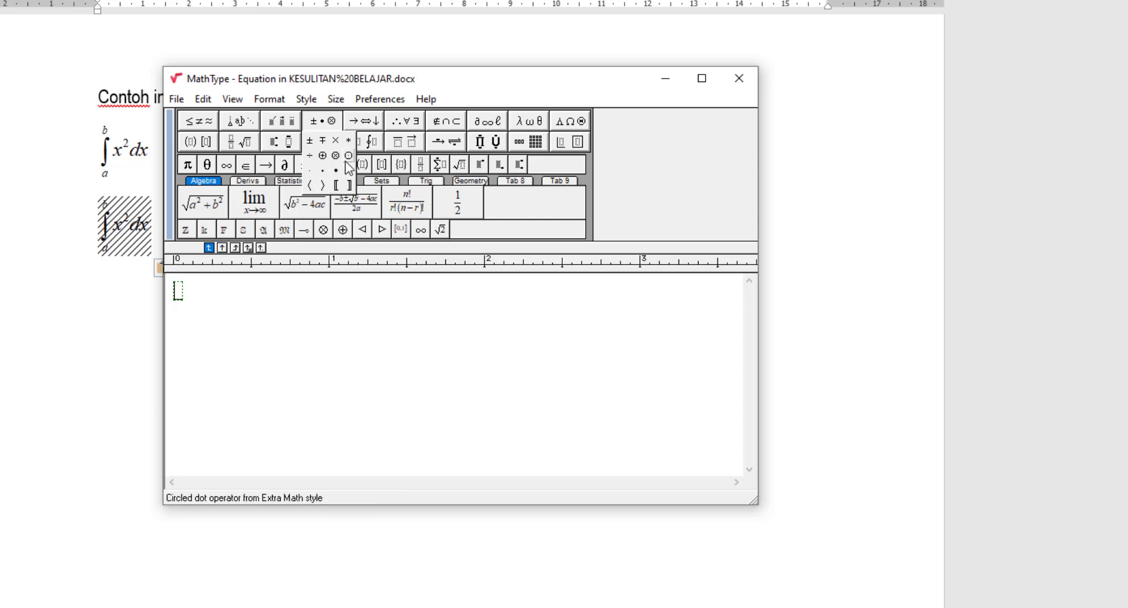
pyautogui.click(349, 155)
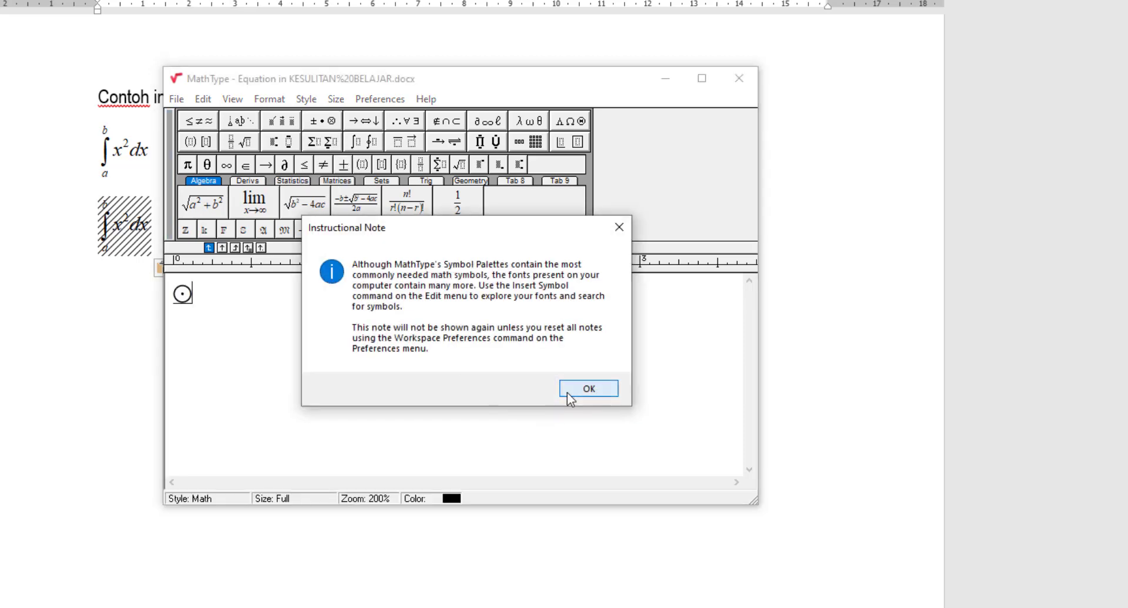
pyautogui.click(566, 392)
pyautogui.hotkey('ctrl', 'a')
pyautogui.press('Delete')
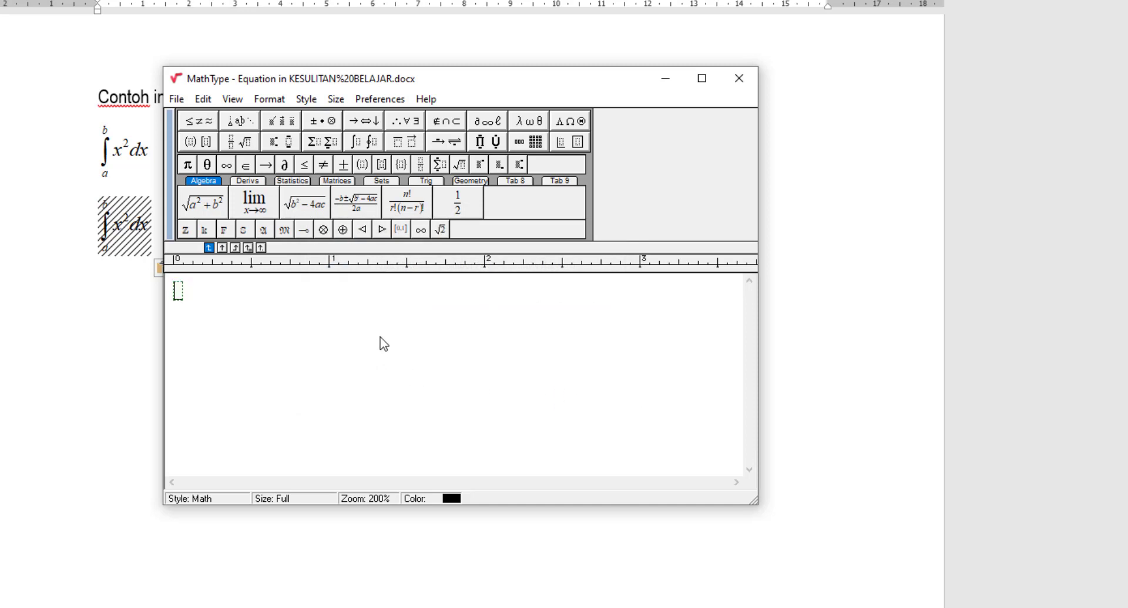
# - Browse the arrow, Greek capital letter and fence template palettes without inserting anything
pyautogui.click(367, 120)
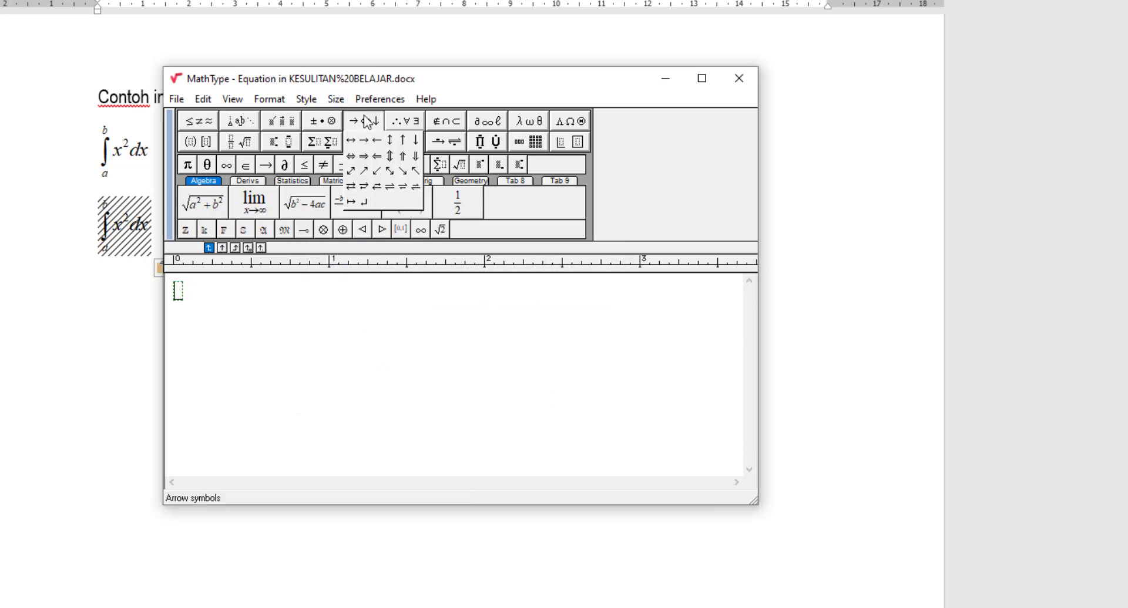
pyautogui.moveTo(398, 123)
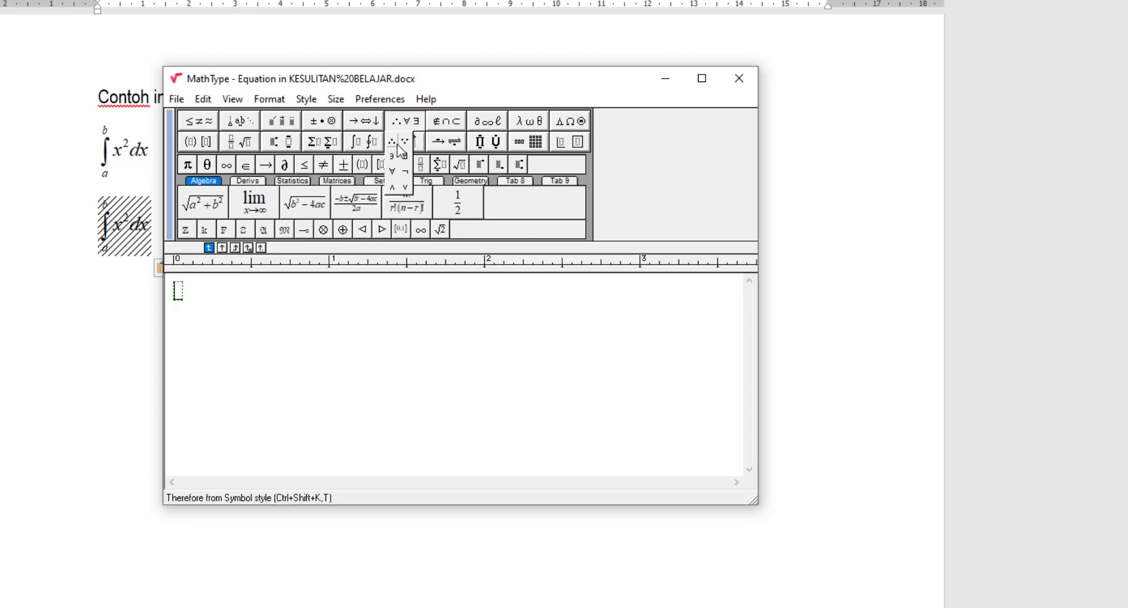
pyautogui.moveTo(440, 125)
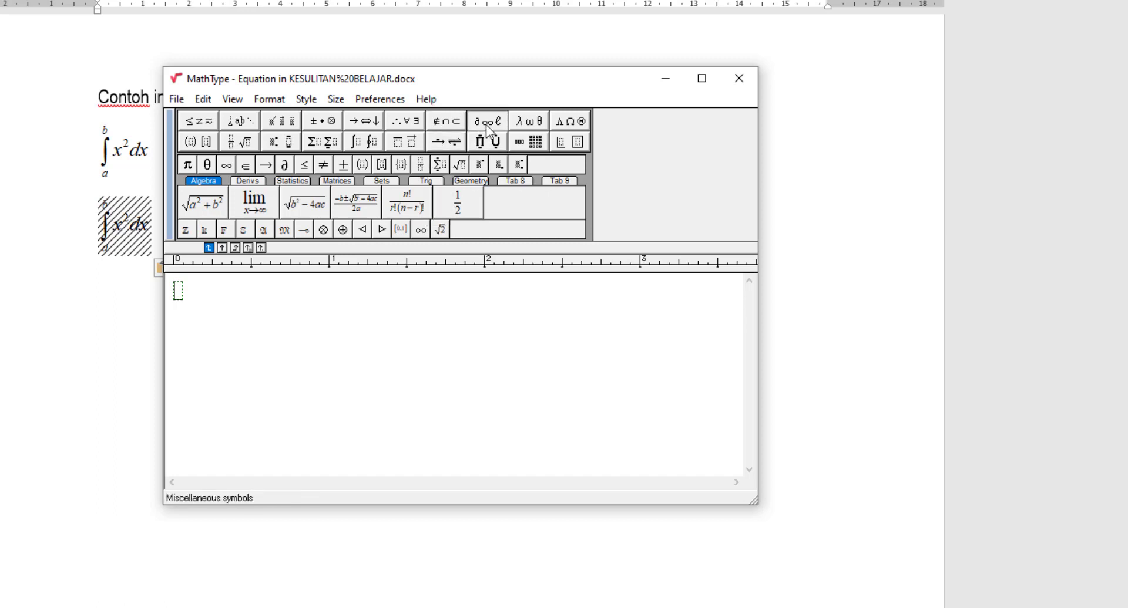
pyautogui.moveTo(487, 125)
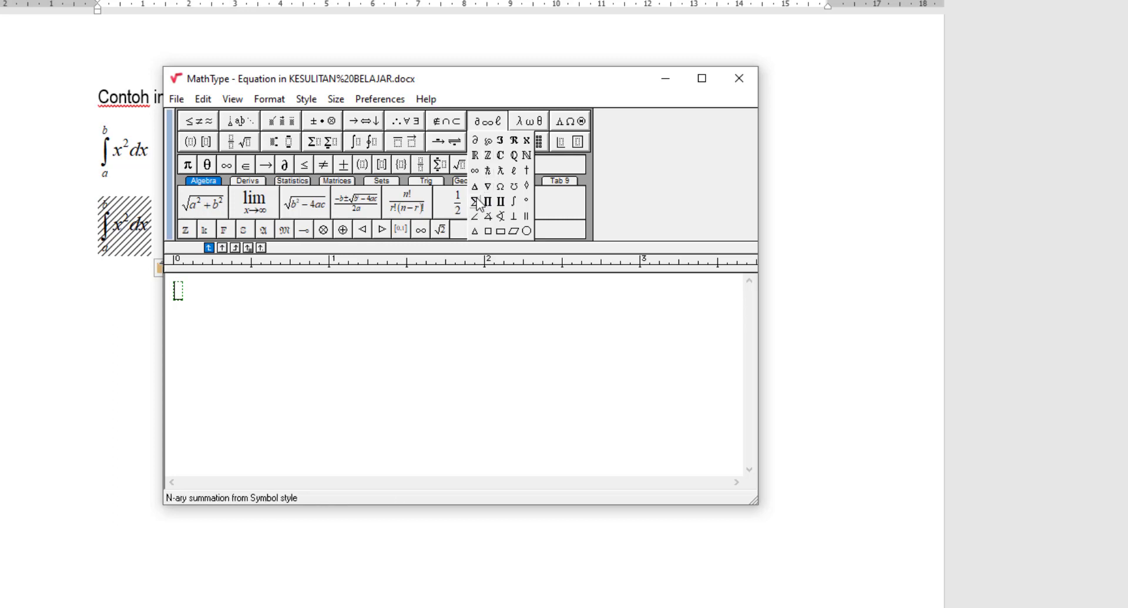
pyautogui.moveTo(527, 123)
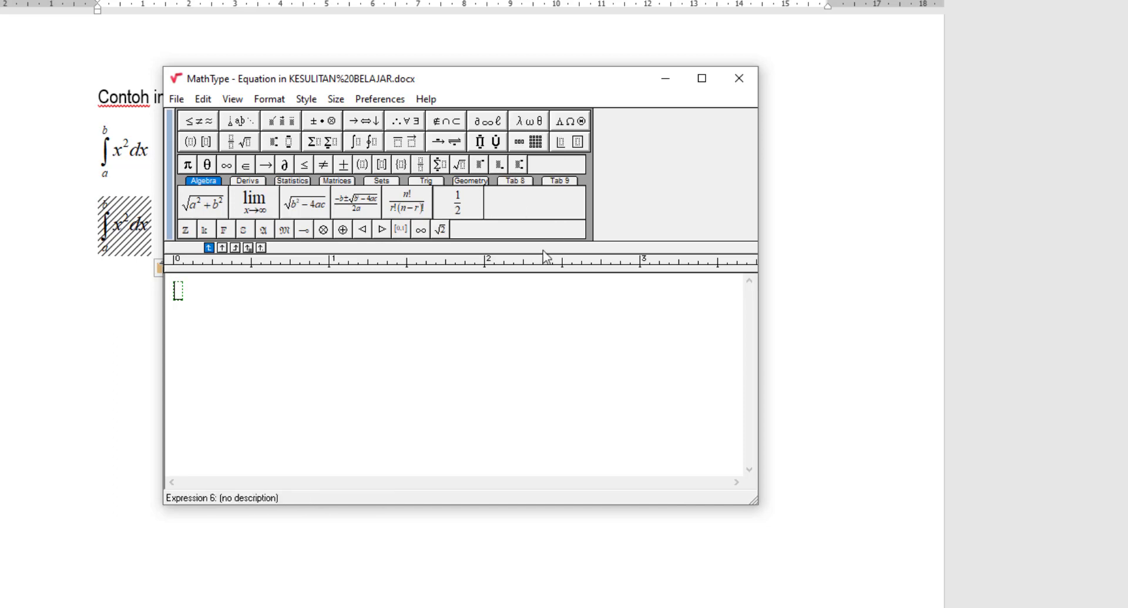
pyautogui.moveTo(570, 125)
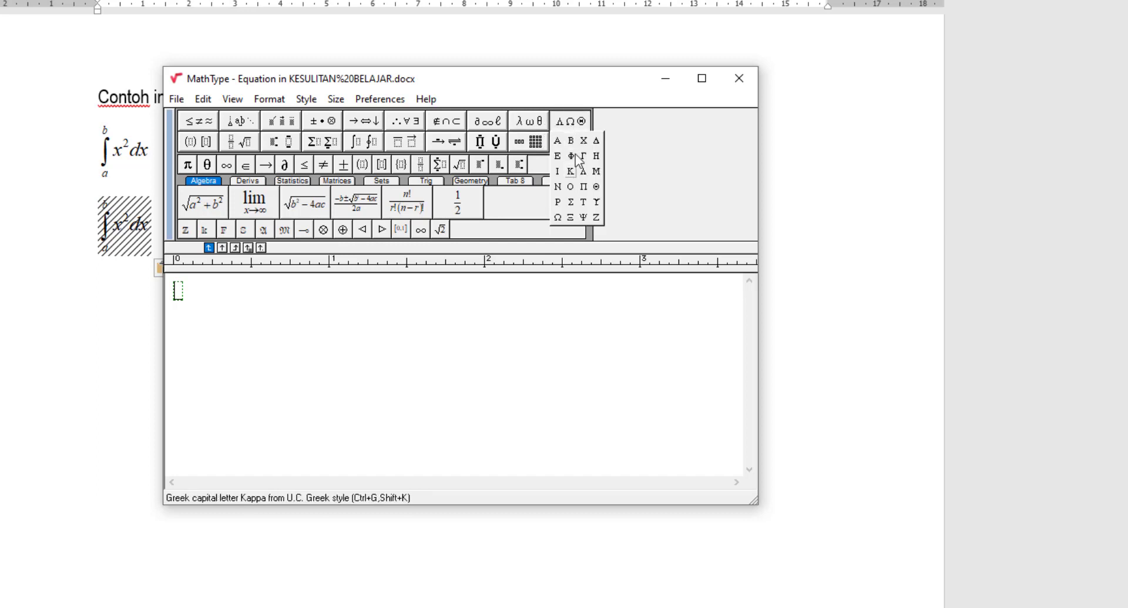
pyautogui.moveTo(187, 146)
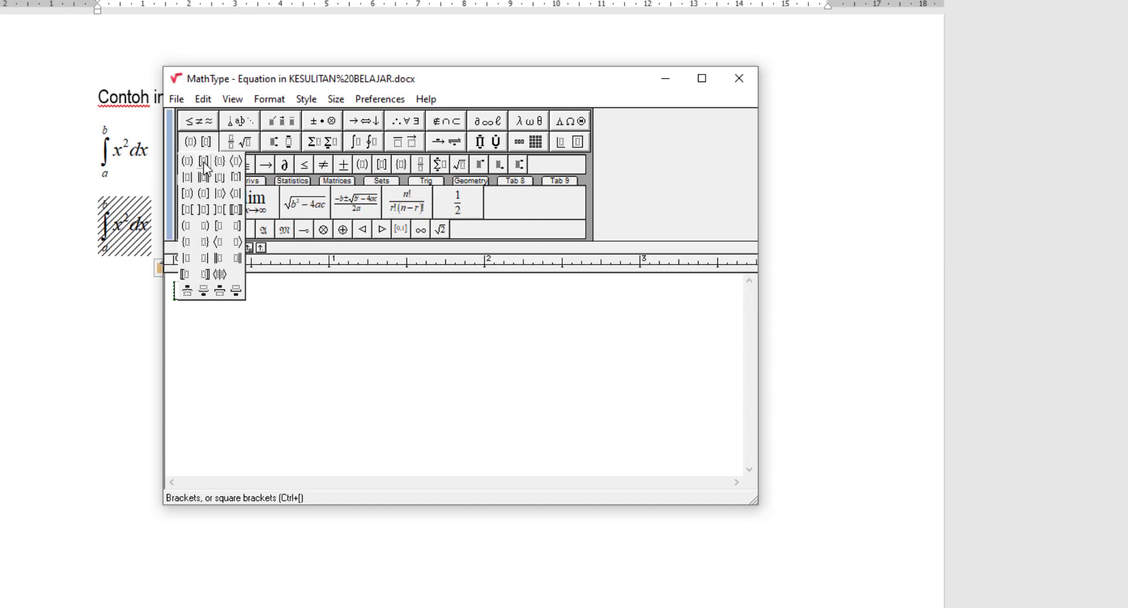
pyautogui.click(205, 166)
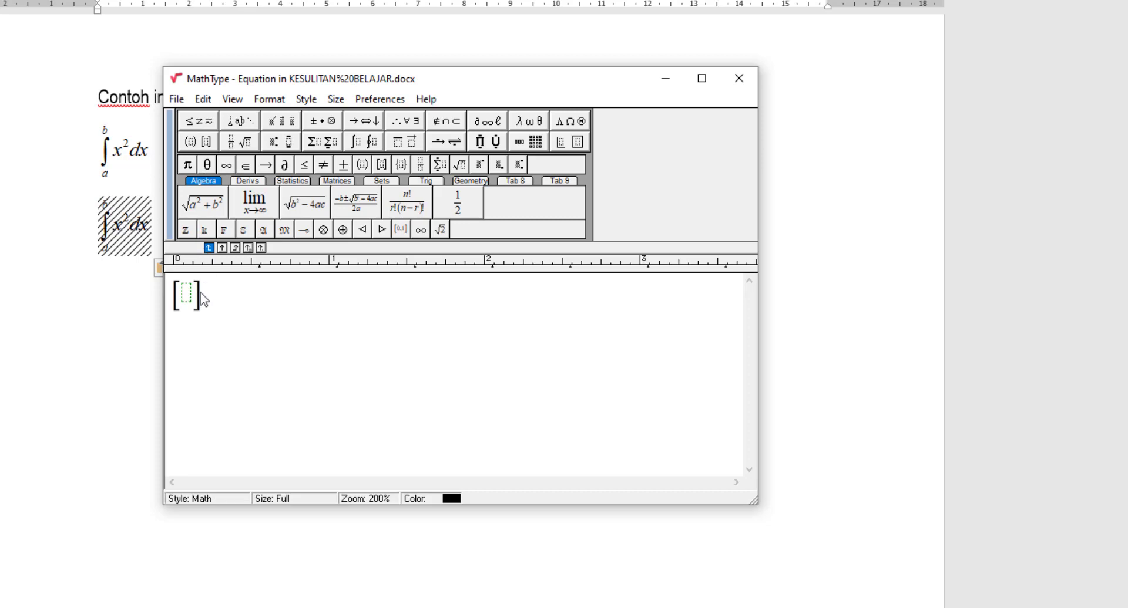
pyautogui.click(273, 143)
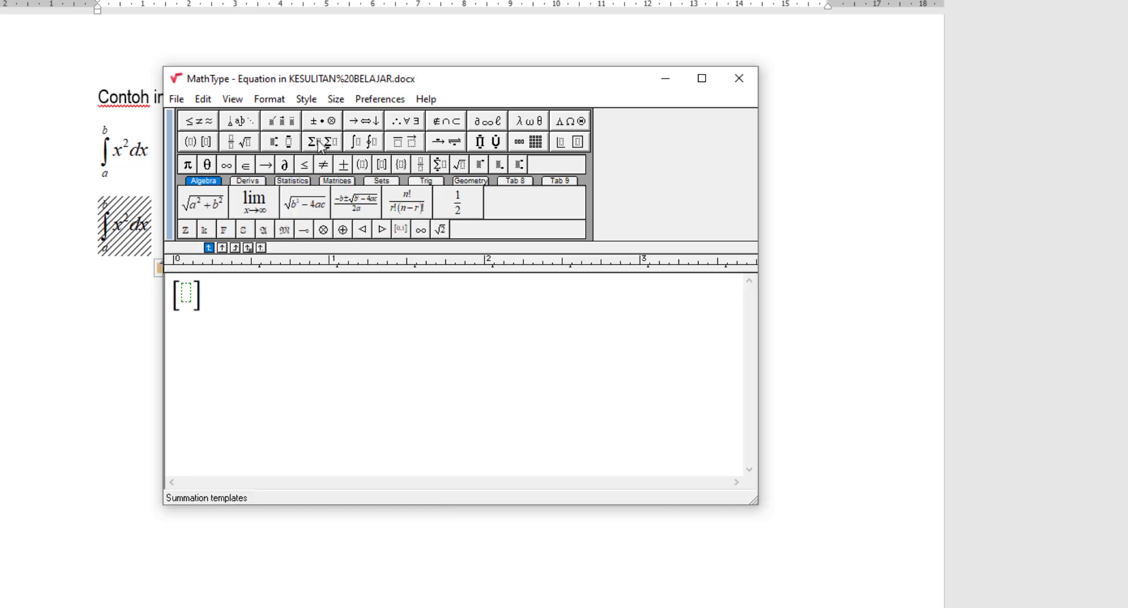
pyautogui.moveTo(526, 149)
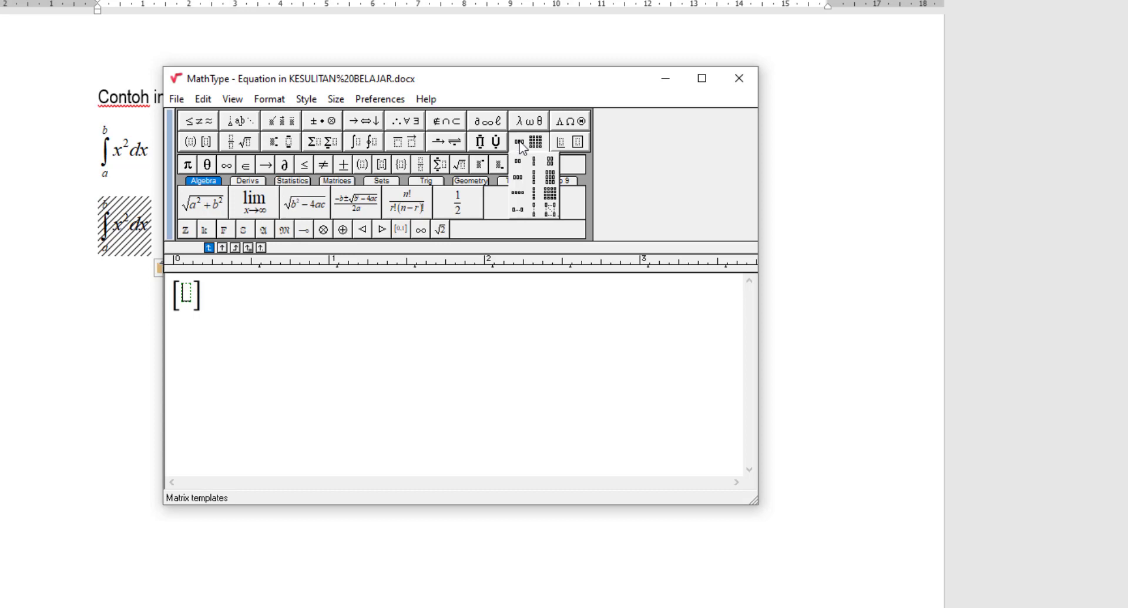
pyautogui.click(550, 162)
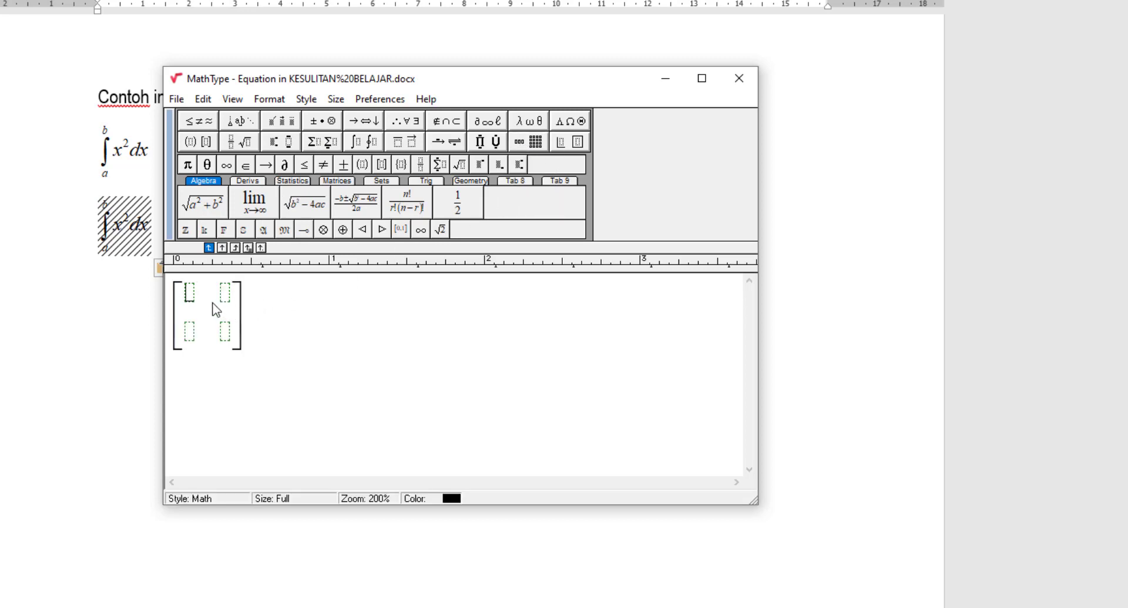
pyautogui.hotkey('ctrl', 'a')
pyautogui.press('Delete')
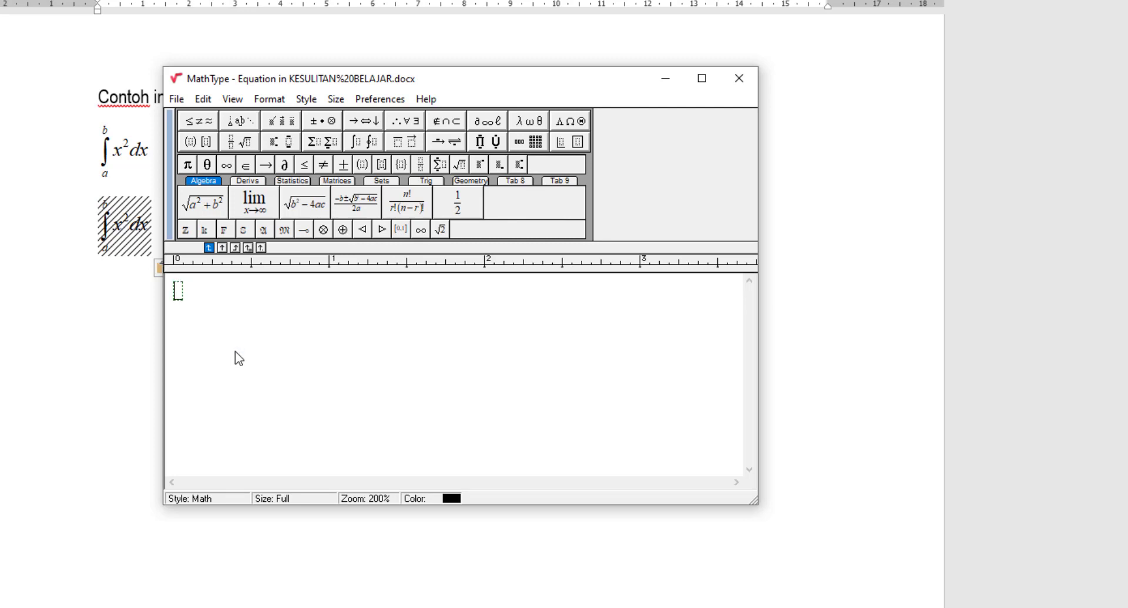
pyautogui.click(273, 146)
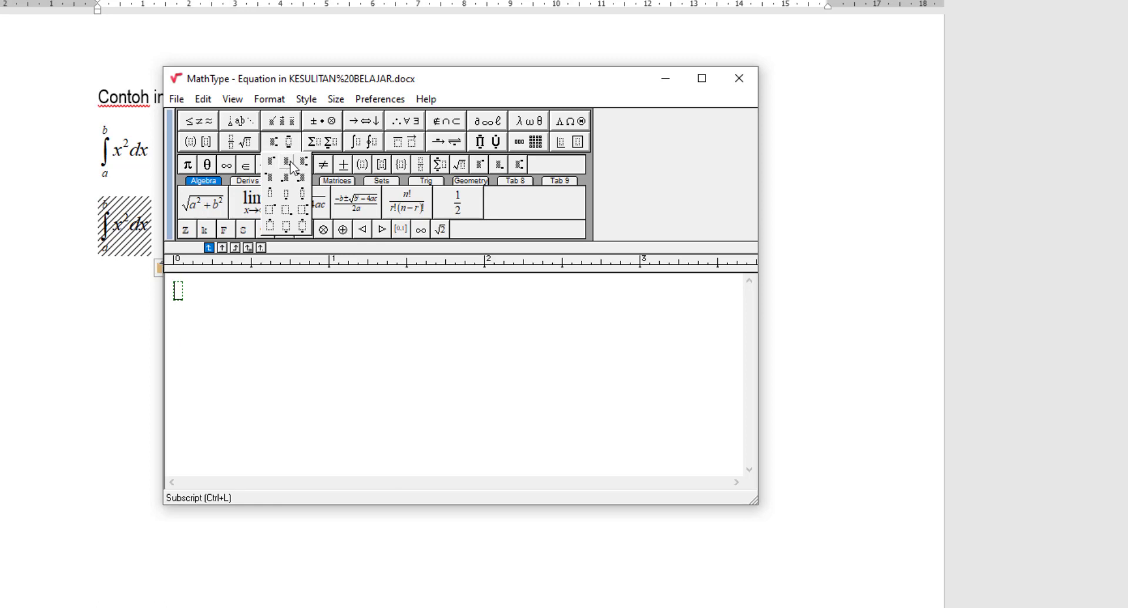
pyautogui.click(294, 169)
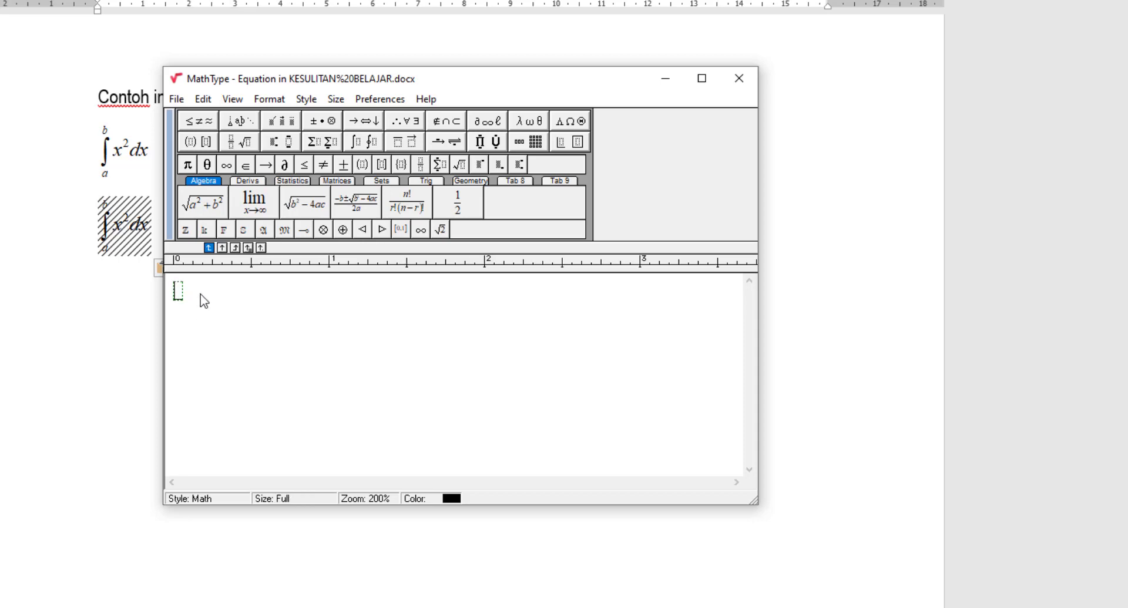
pyautogui.write('b')
pyautogui.click(276, 146)
pyautogui.click(286, 168)
pyautogui.write('x')
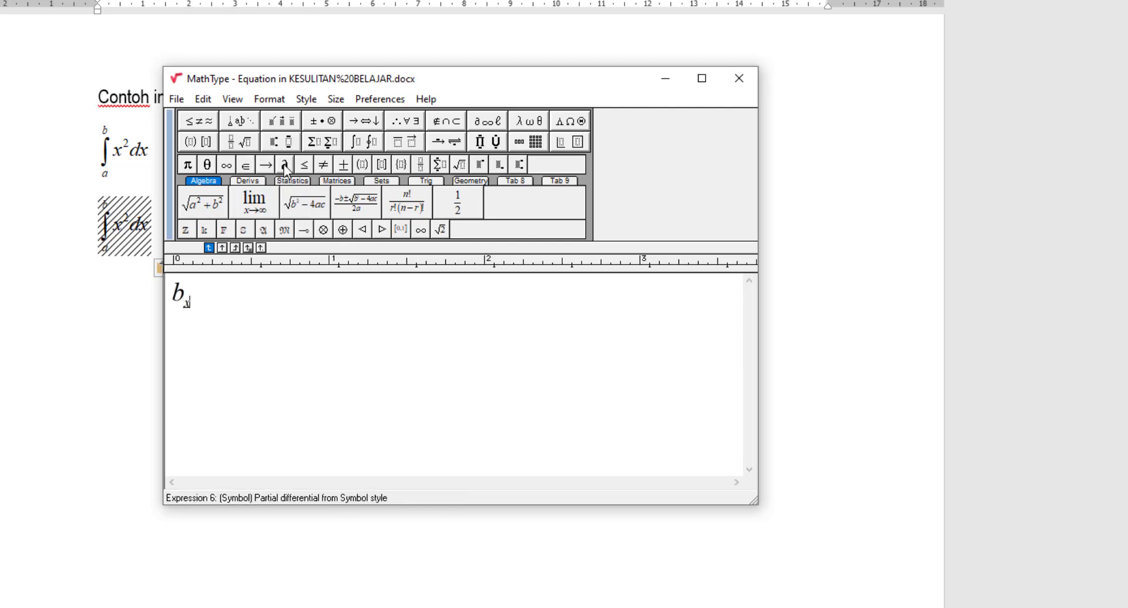
pyautogui.click(239, 292)
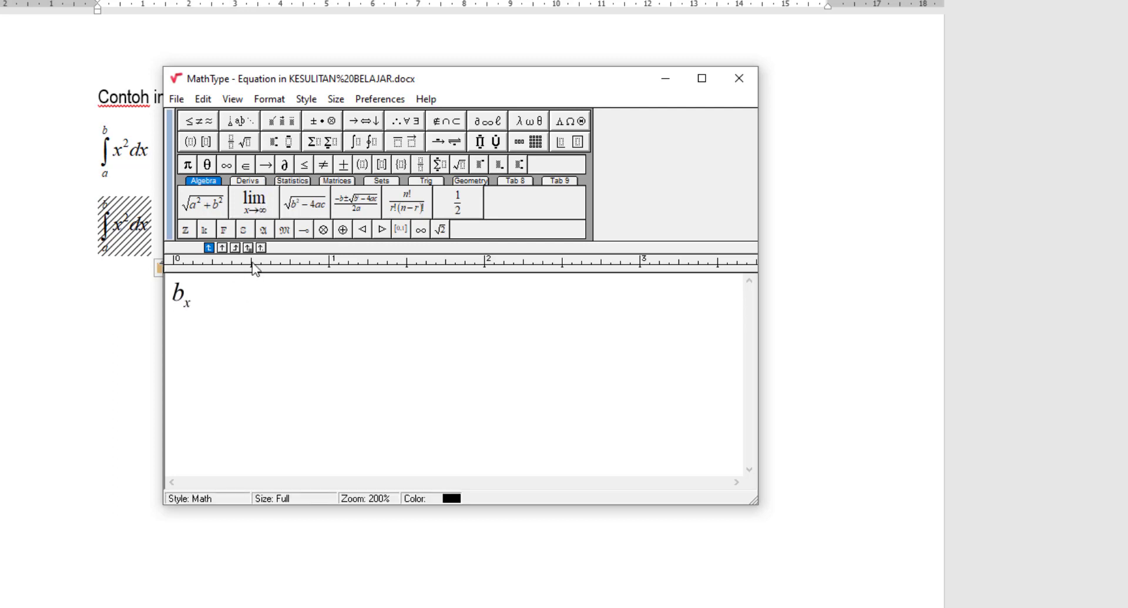
pyautogui.click(322, 121)
pyautogui.click(335, 143)
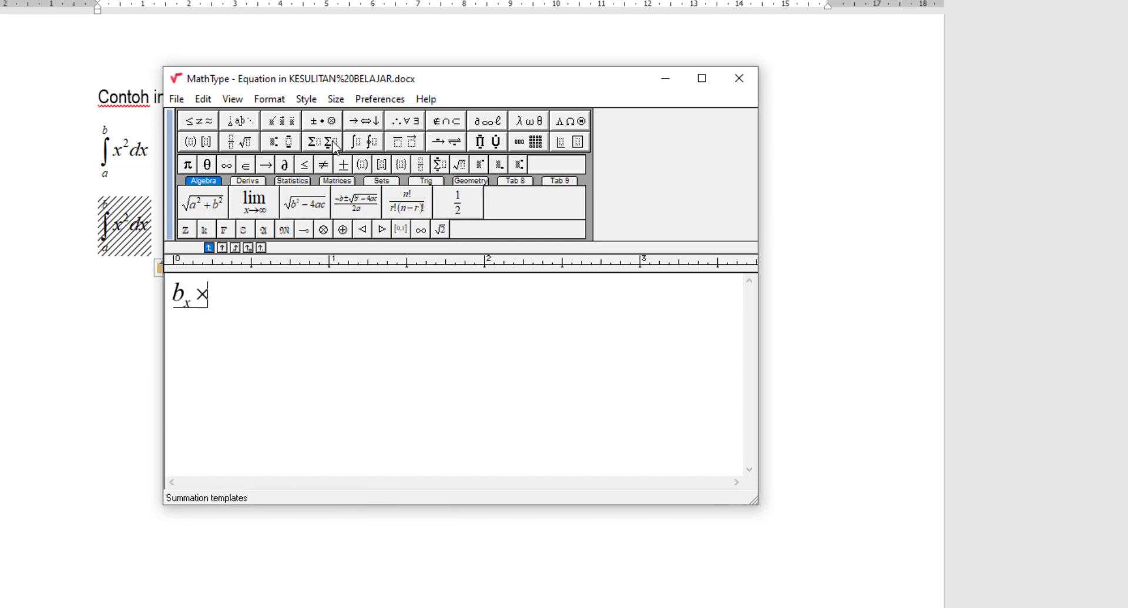
pyautogui.write('c')
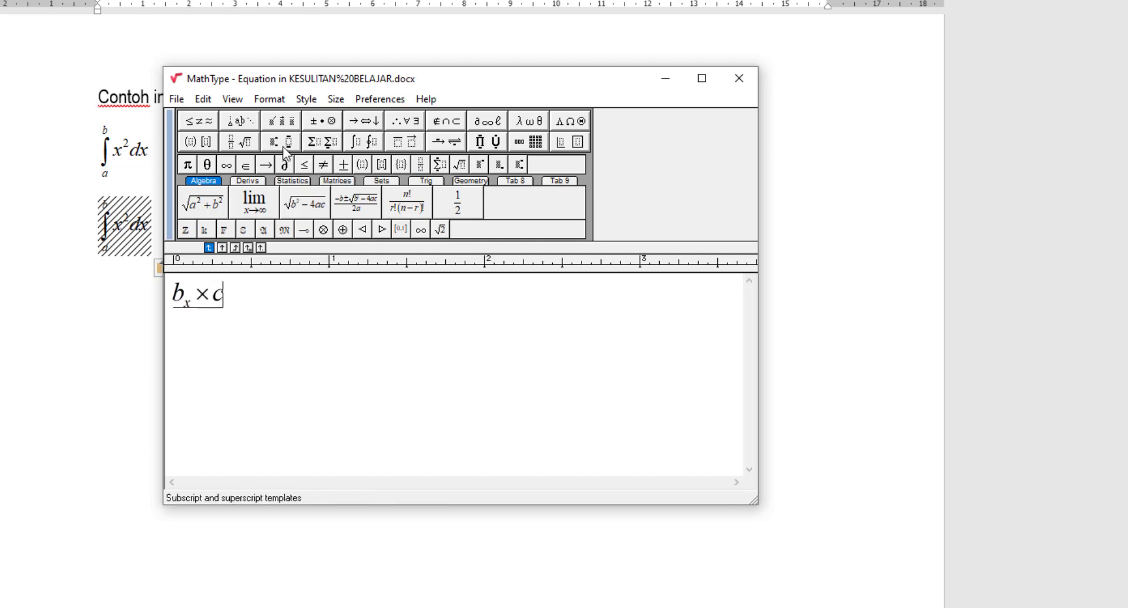
pyautogui.click(274, 141)
pyautogui.click(274, 170)
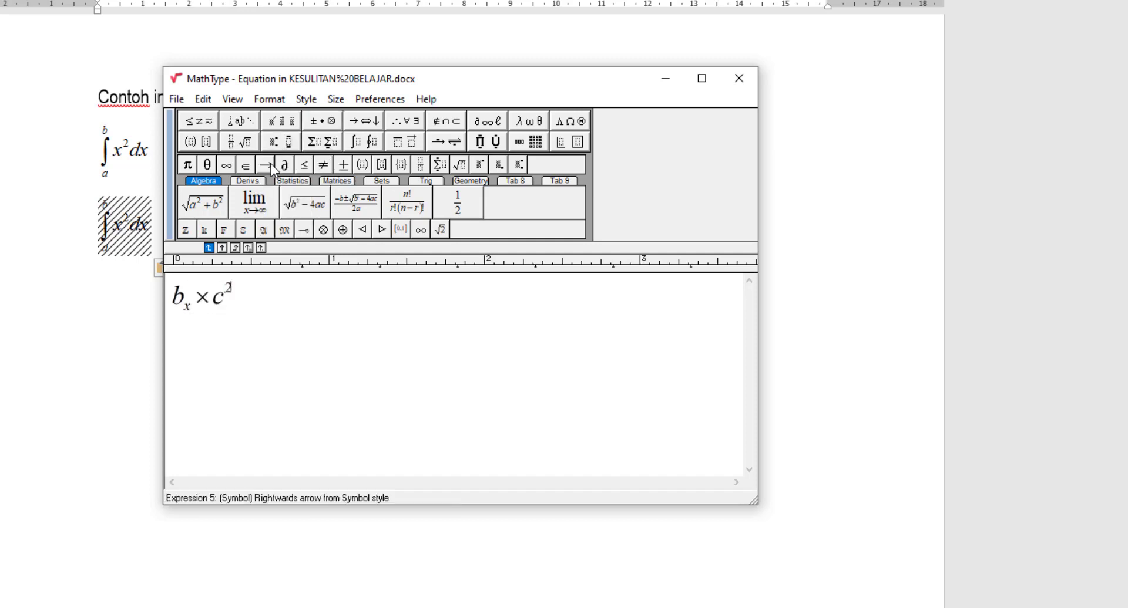
pyautogui.click(287, 307)
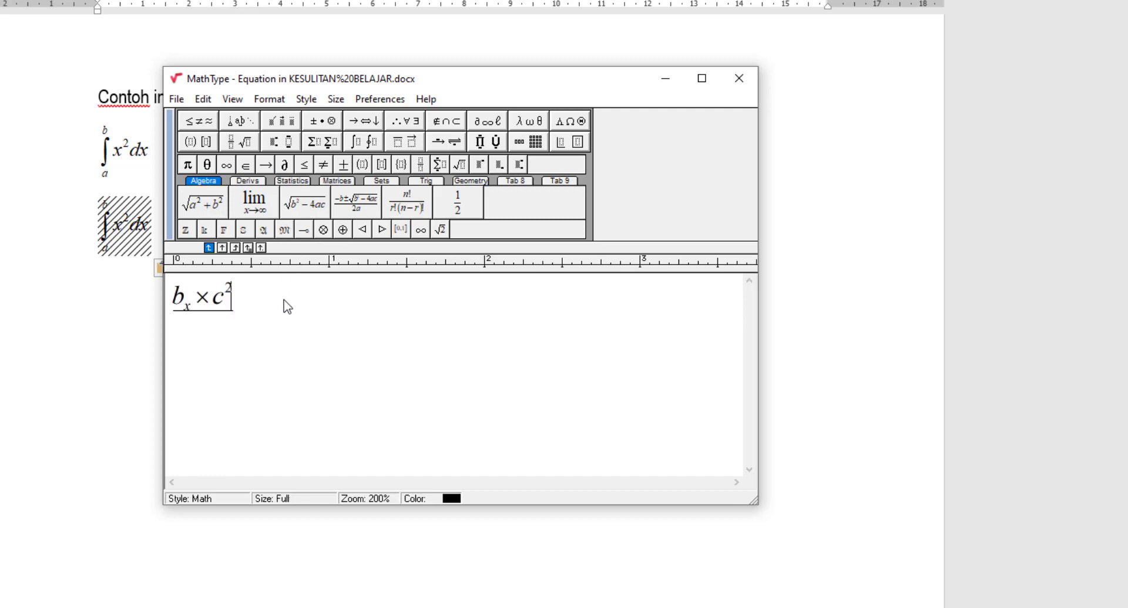
pyautogui.click(321, 142)
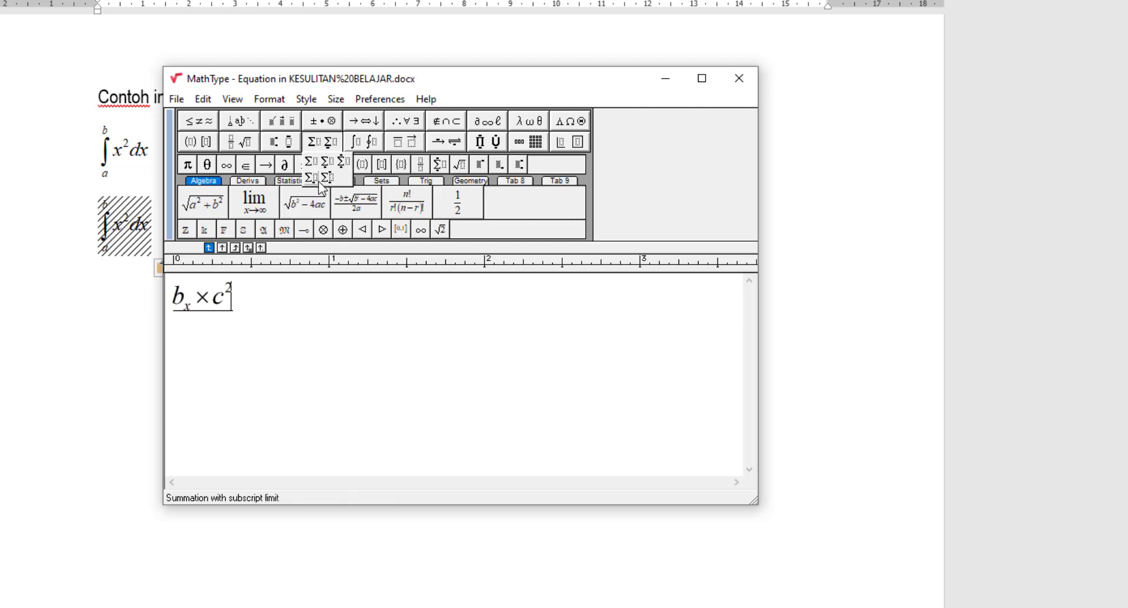
pyautogui.click(344, 164)
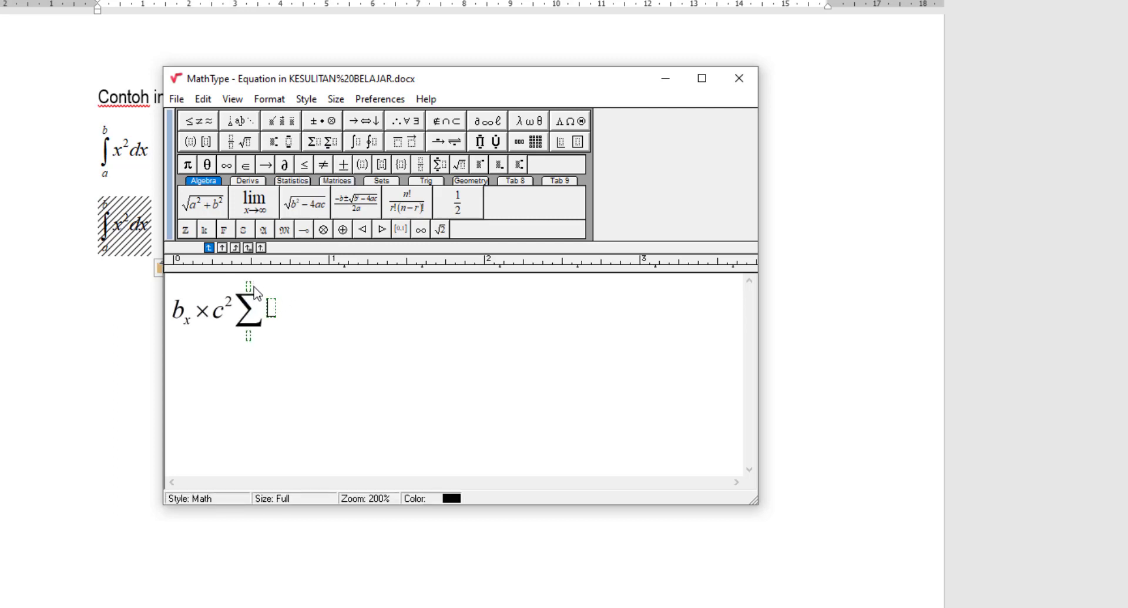
pyautogui.click(249, 287)
pyautogui.write('1-9')
pyautogui.click(284, 309)
pyautogui.hotkey('ctrl', 'a')
pyautogui.press('Delete')
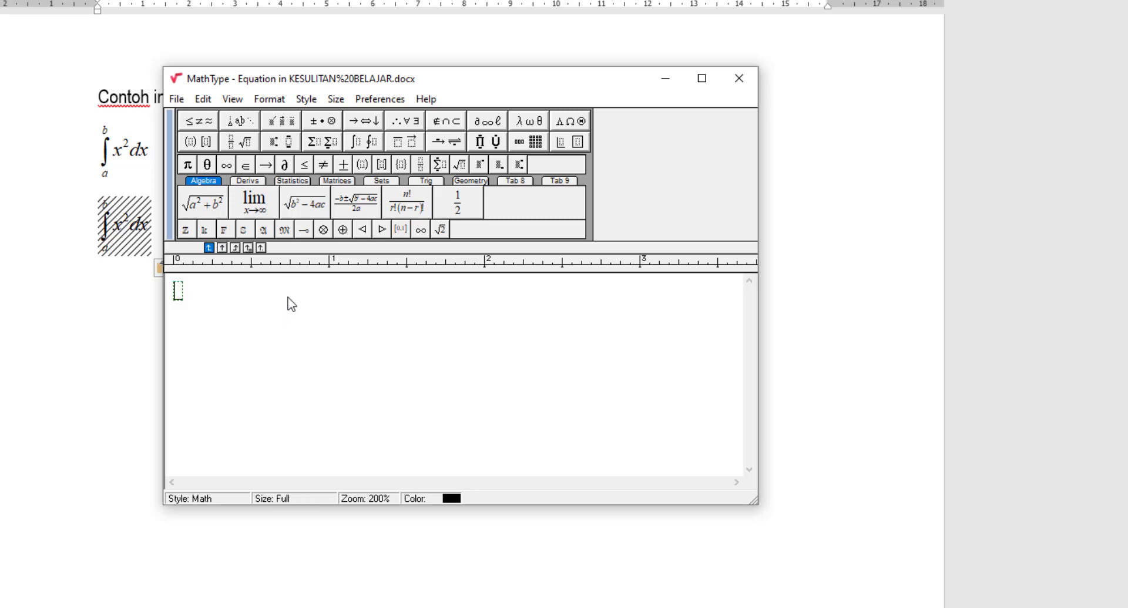
pyautogui.click(360, 145)
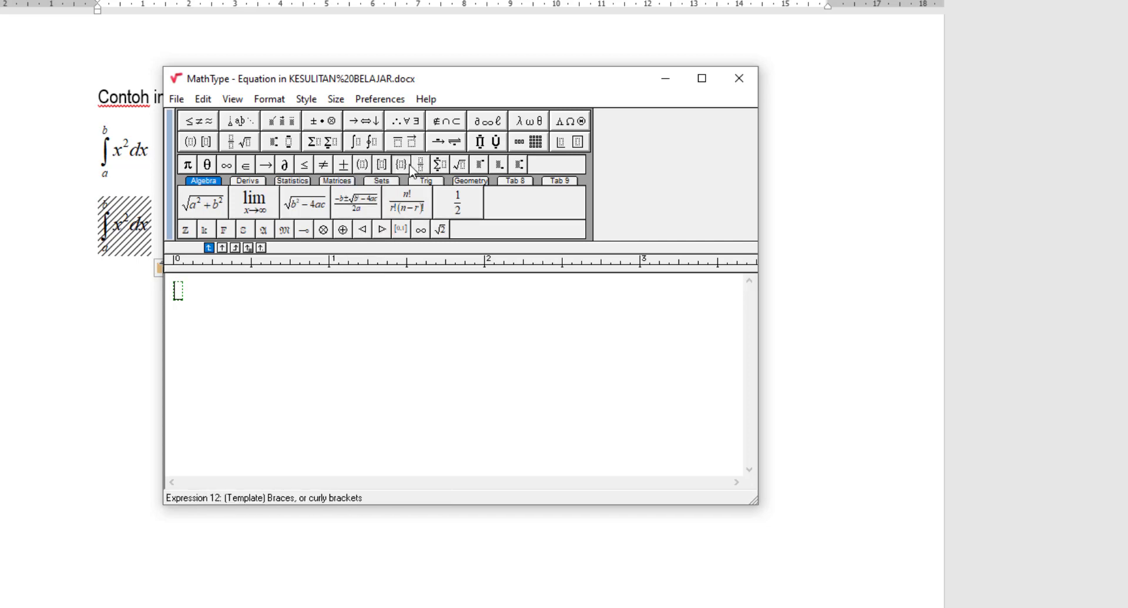
pyautogui.moveTo(413, 149)
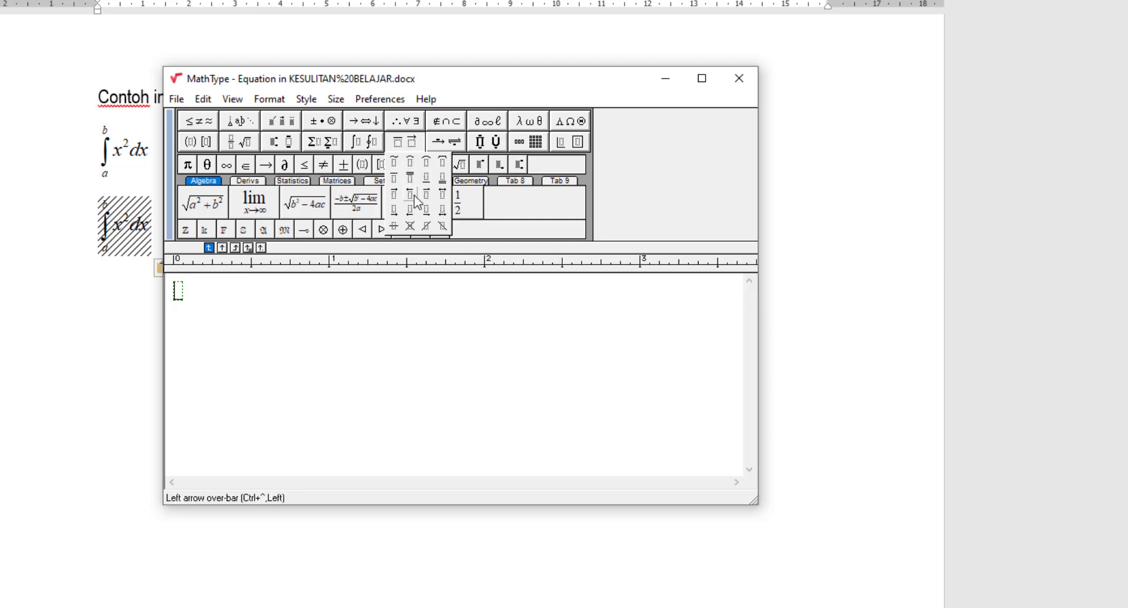
pyautogui.moveTo(453, 146)
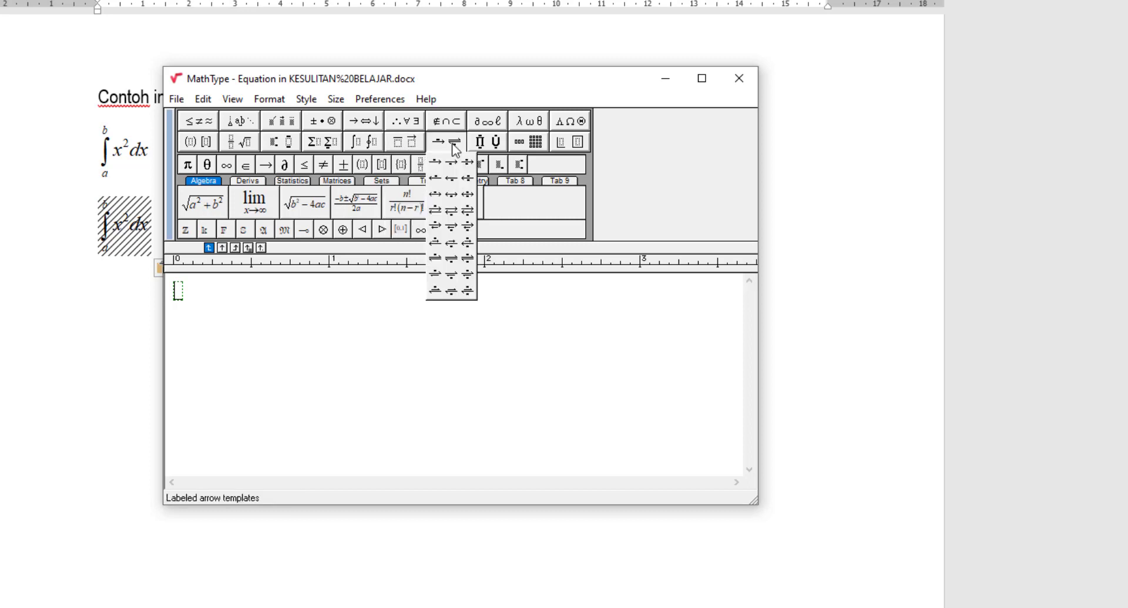
pyautogui.moveTo(491, 146)
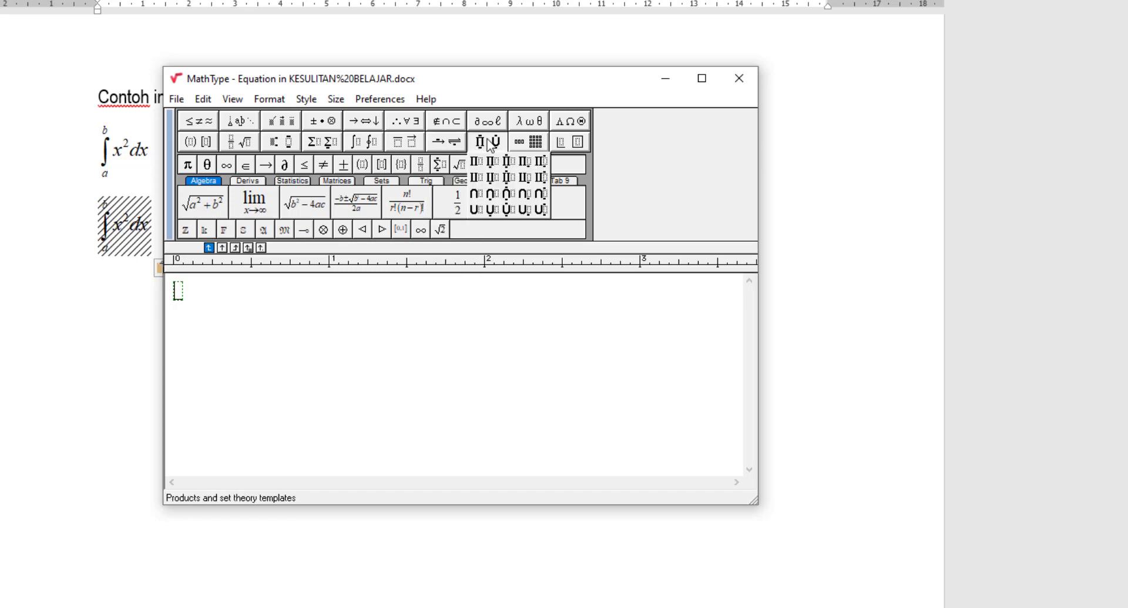
pyautogui.moveTo(568, 148)
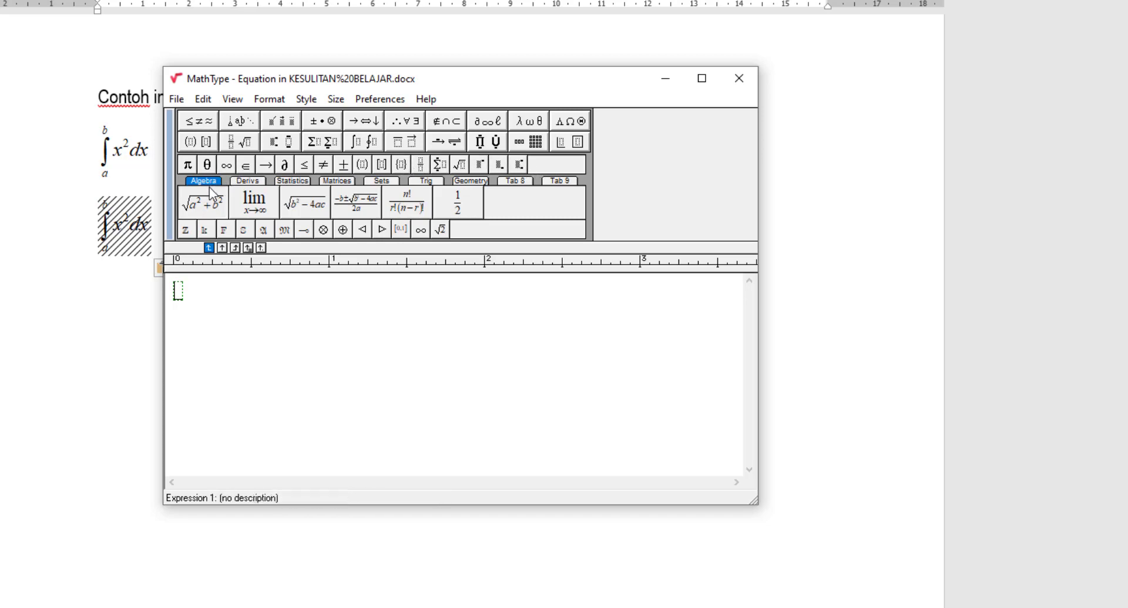
# - Cycle the expression tabs through Derivs, Statistics, Matrices and Sets to Trig, dismissing the note
pyautogui.click(242, 182)
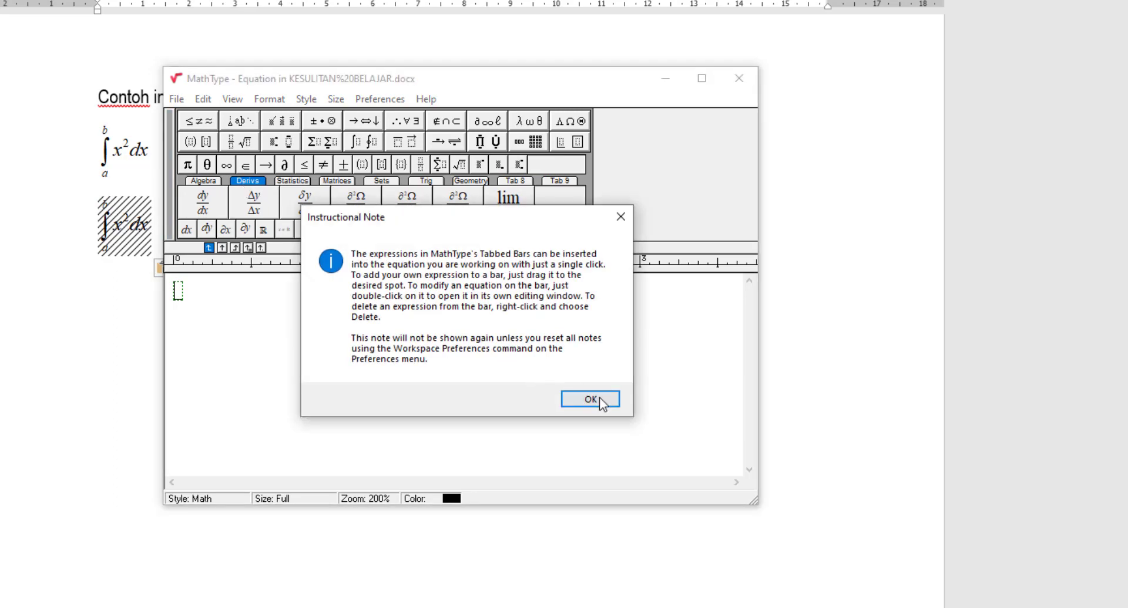
pyautogui.click(600, 401)
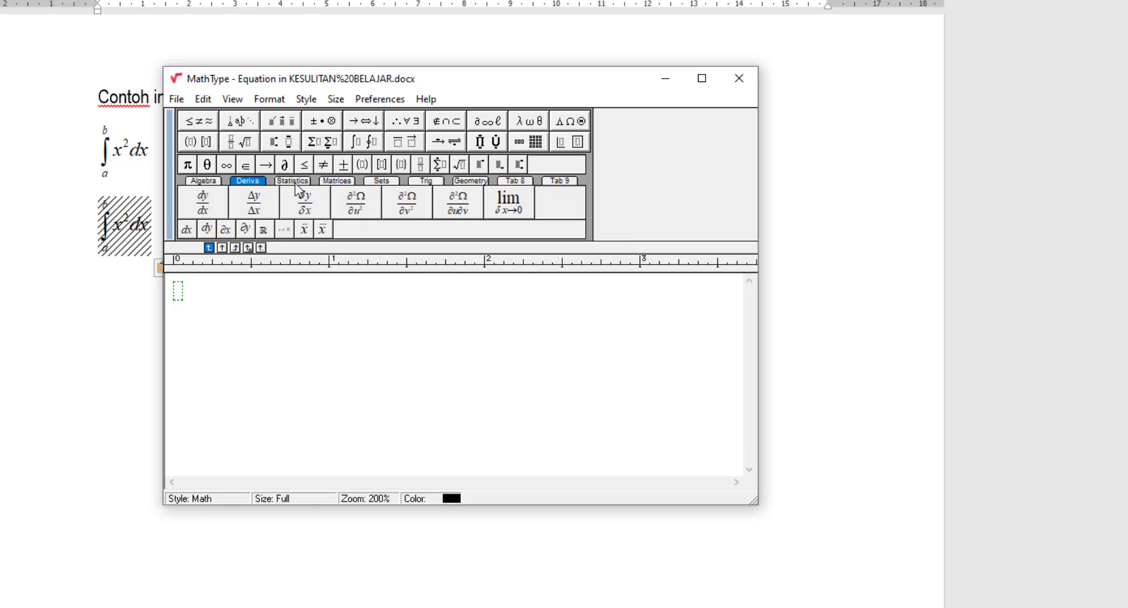
pyautogui.click(294, 181)
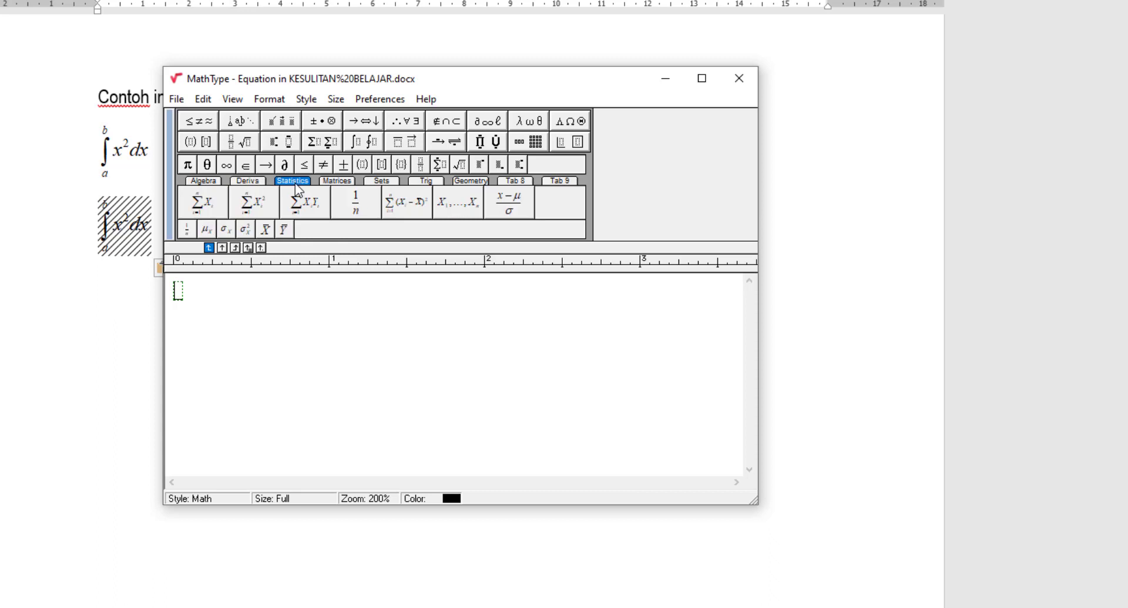
pyautogui.click(339, 182)
pyautogui.click(380, 182)
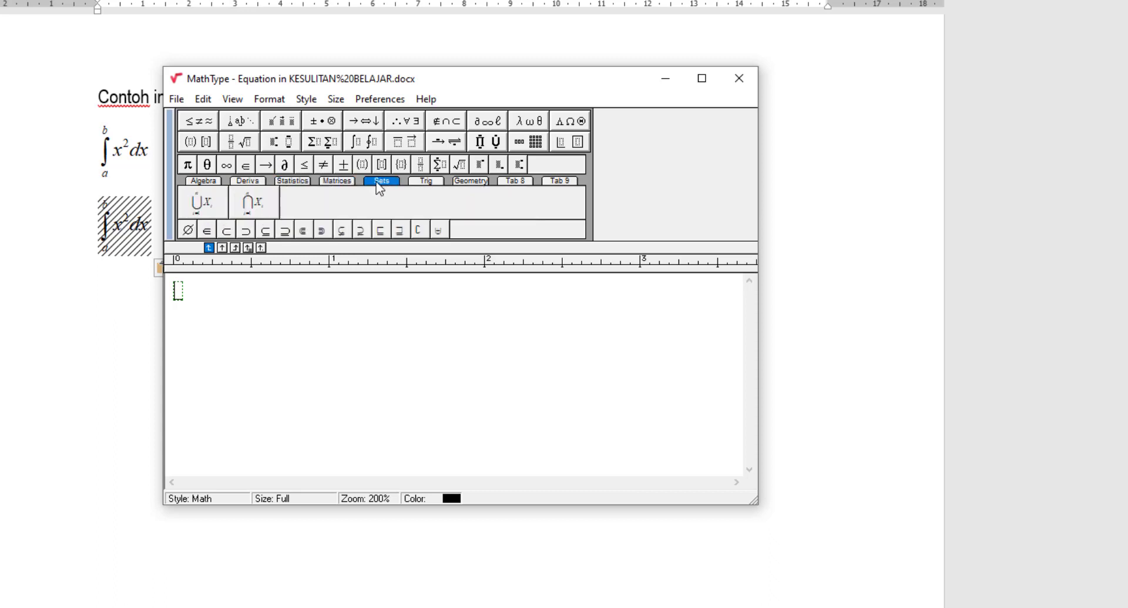
pyautogui.click(425, 182)
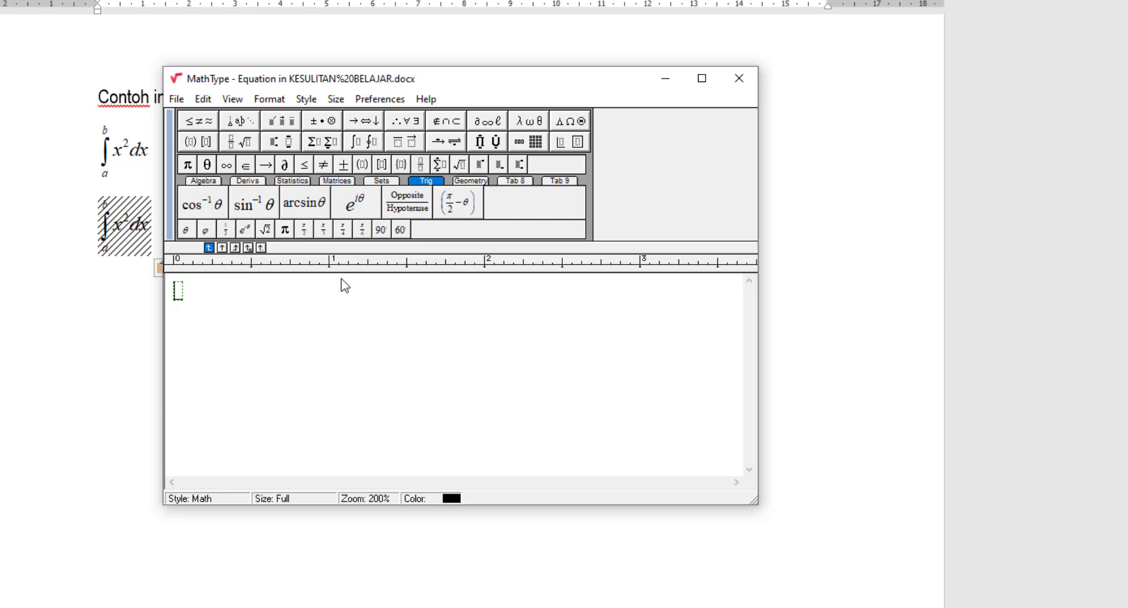
# - Close MathType and decline to save the empty equation
pyautogui.click(750, 82)
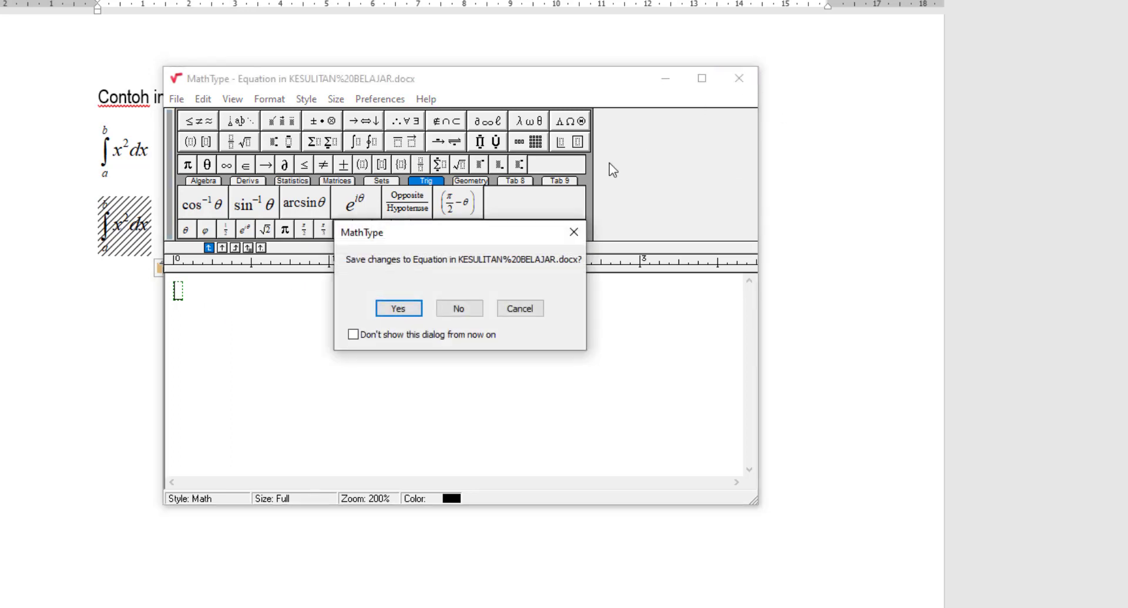
pyautogui.click(460, 308)
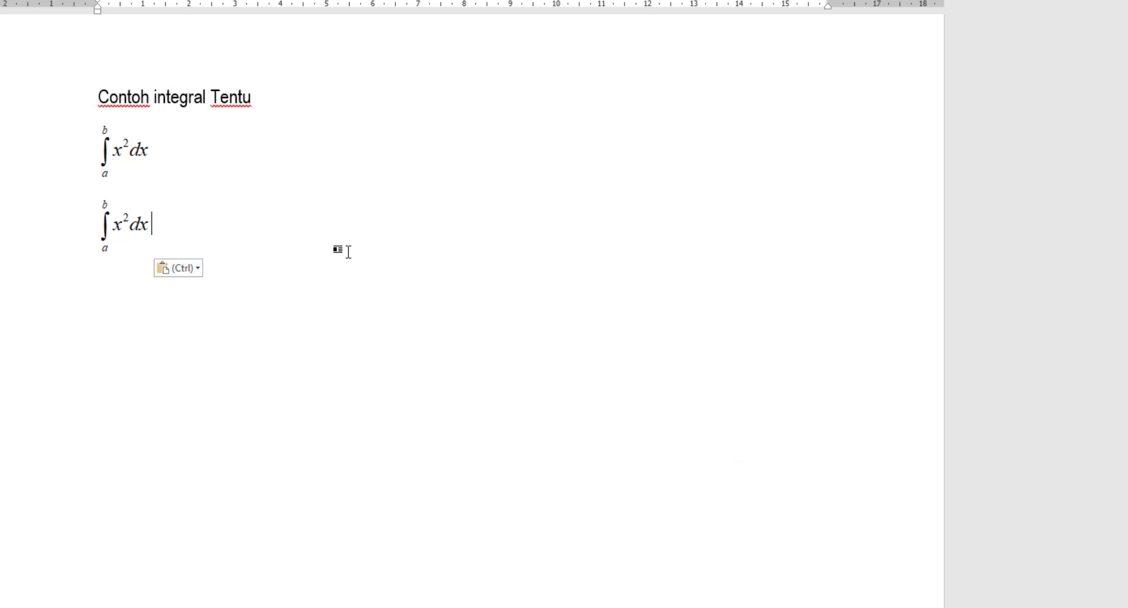